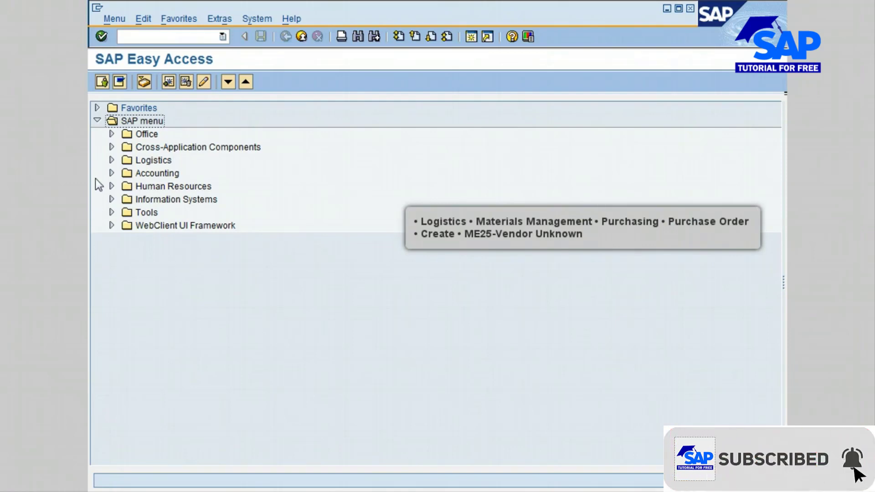
- Open transaction ME25 - Vendor Unknown from the purchase order creation functions under Logistics, Materials Management, Purchasing
{"action": "left_click", "coordinate": [111, 160]}
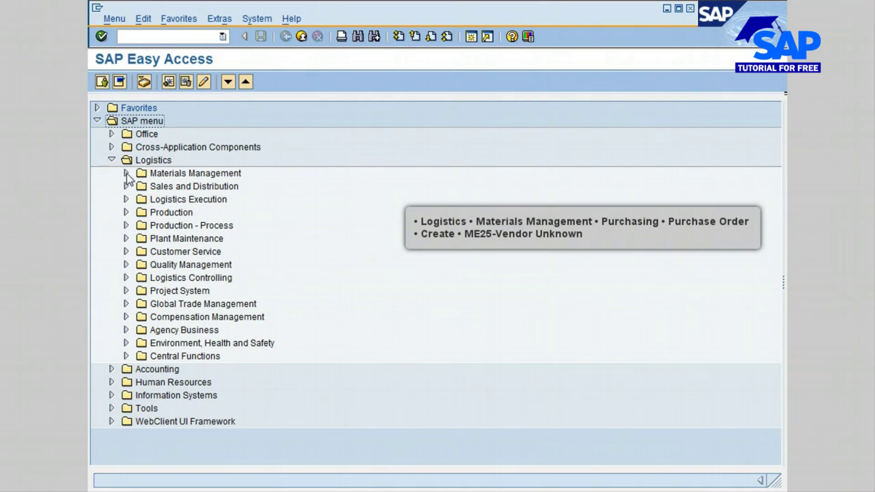
{"action": "left_click", "coordinate": [125, 173]}
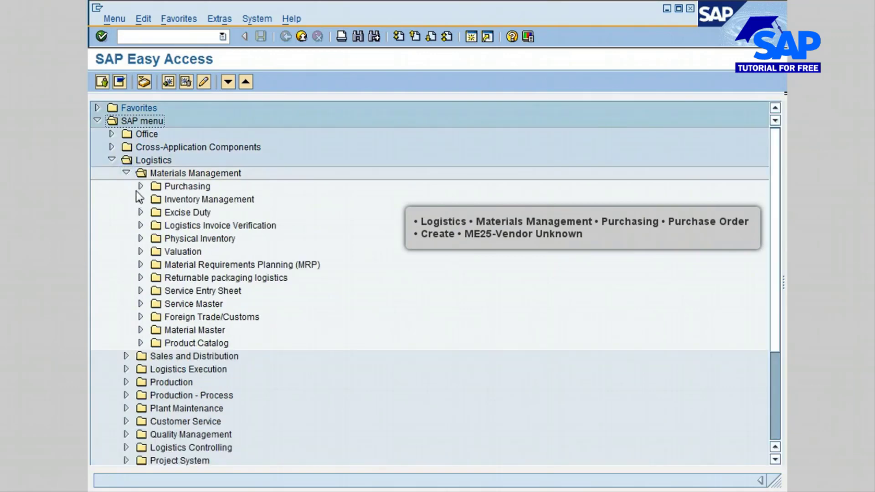
{"action": "left_click", "coordinate": [140, 186]}
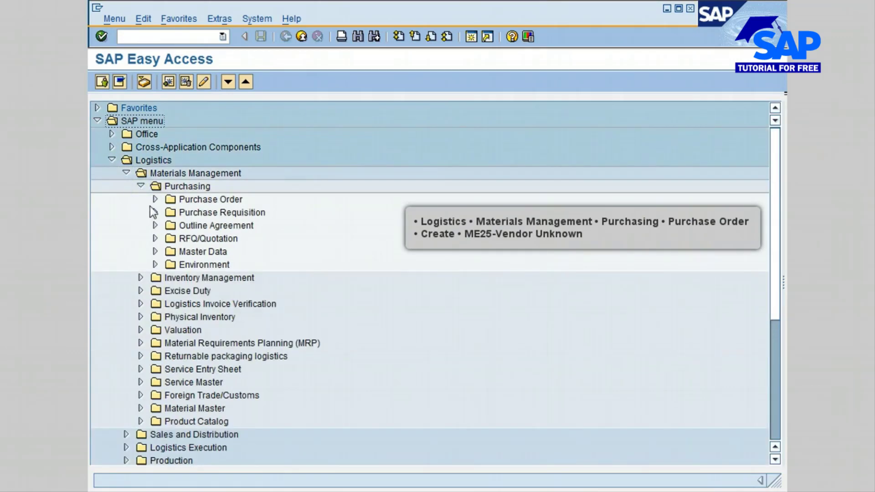
{"action": "left_click", "coordinate": [155, 199]}
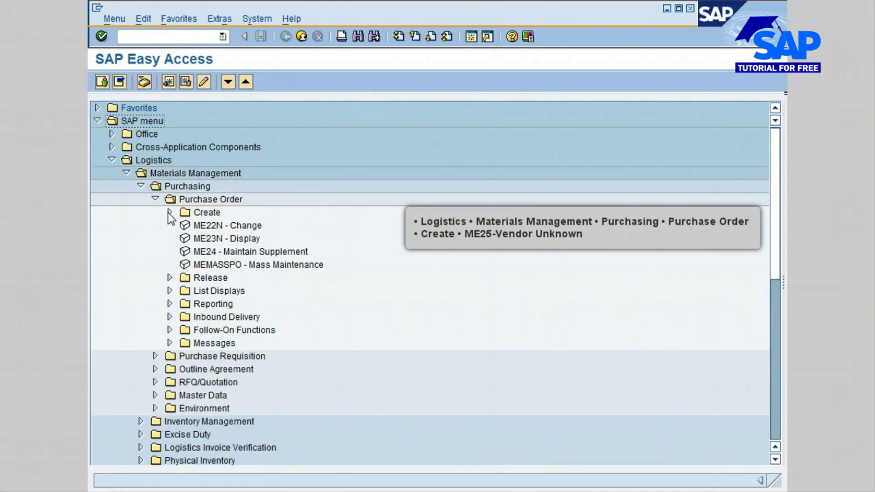
{"action": "left_click", "coordinate": [169, 213]}
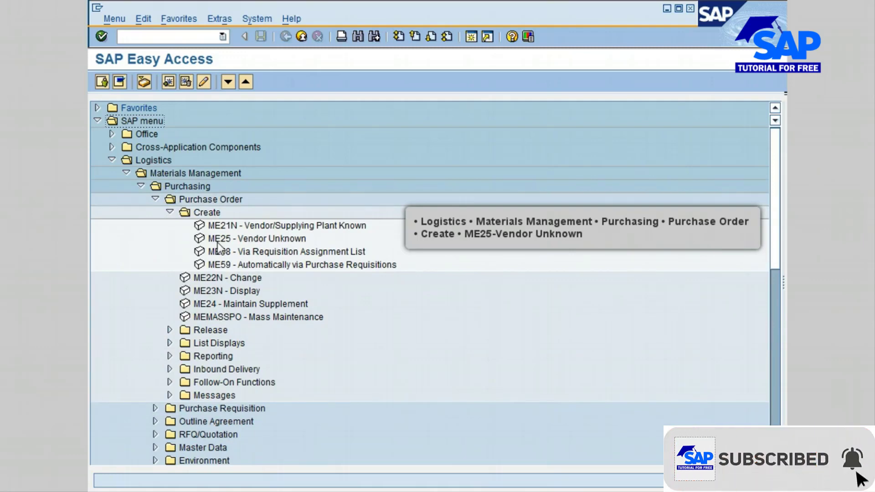
{"action": "double_click", "coordinate": [263, 239]}
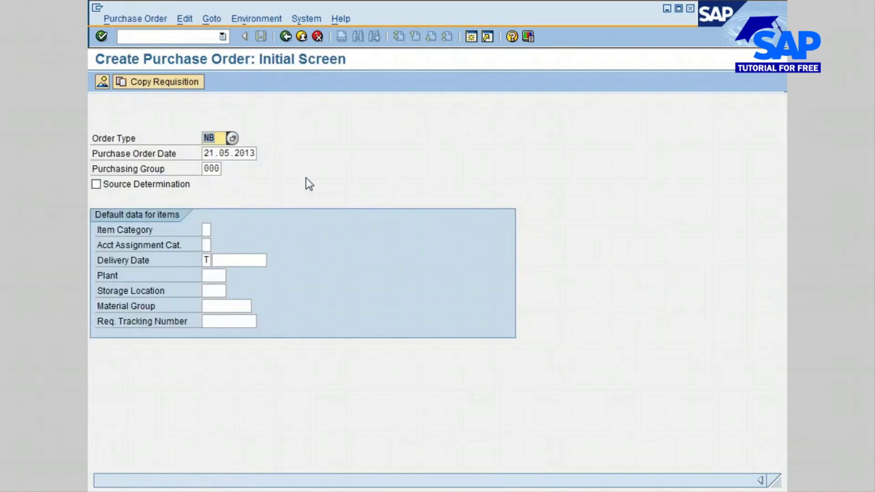
- Clear the order type and choose NB (Standard PO) from its list of possible values
{"action": "key", "text": "Delete"}
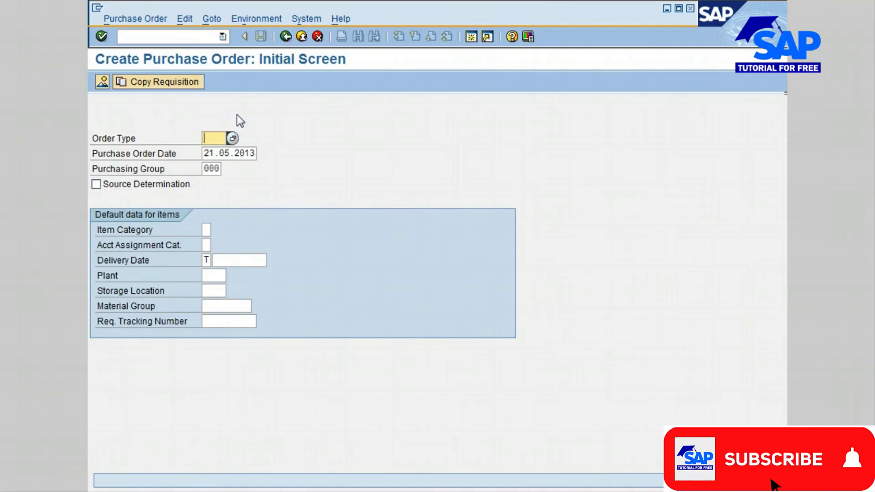
{"action": "left_click", "coordinate": [232, 138]}
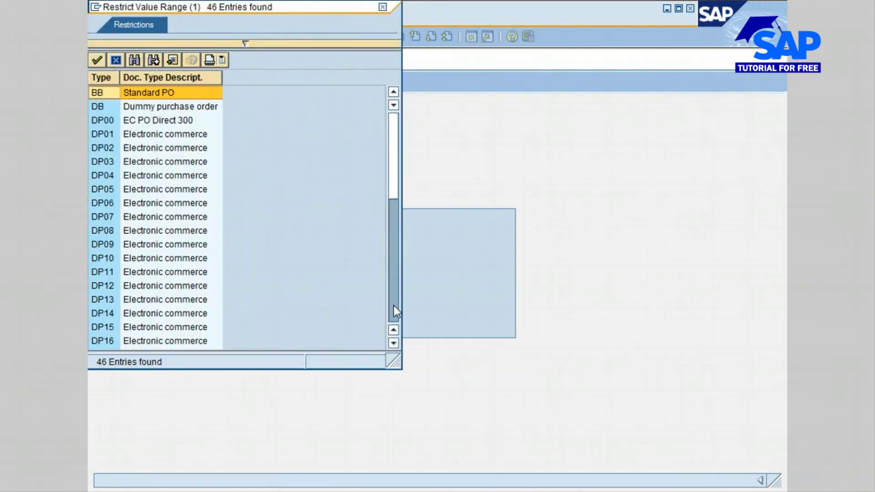
{"action": "left_click", "coordinate": [394, 305]}
{"action": "left_click", "coordinate": [394, 305]}
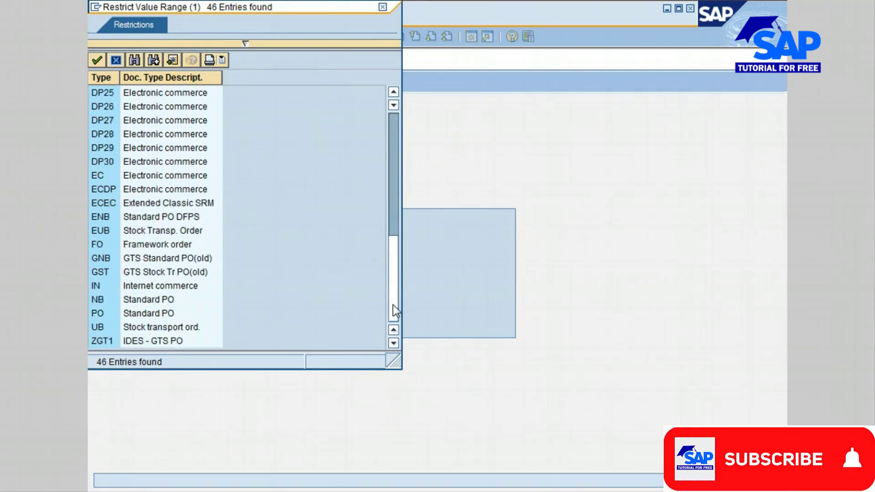
{"action": "left_click", "coordinate": [139, 300]}
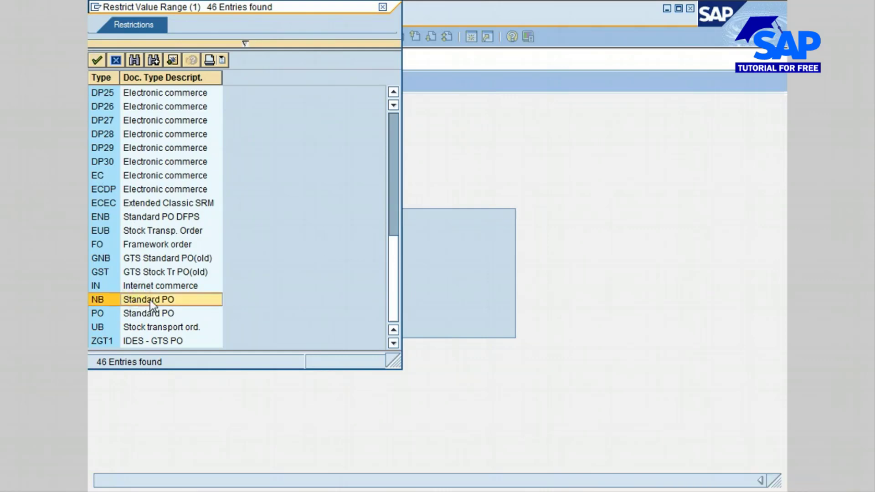
{"action": "double_click", "coordinate": [151, 300]}
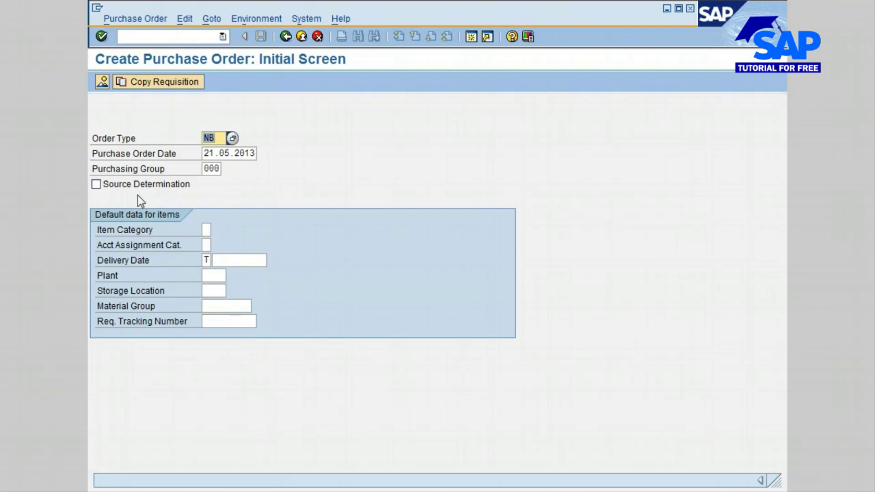
- Enable Source Determination for the purchase order and proceed to the overview of requisition items
{"action": "left_click", "coordinate": [97, 186]}
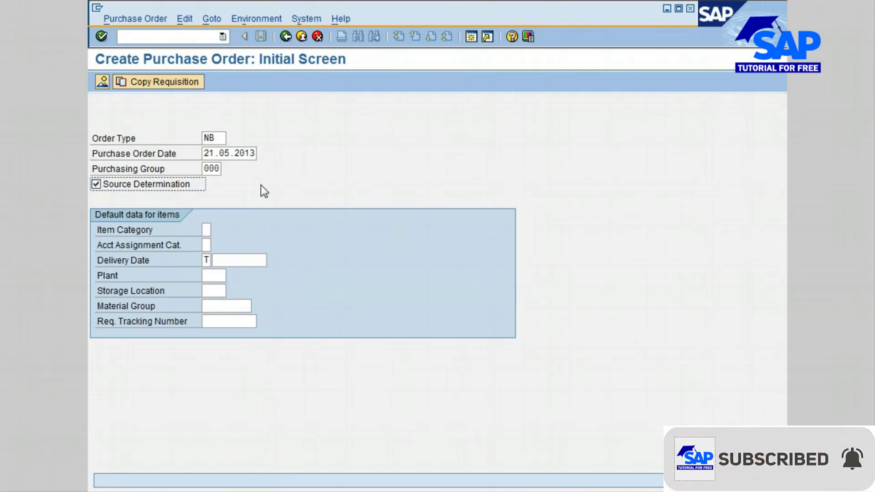
{"action": "left_click", "coordinate": [264, 138]}
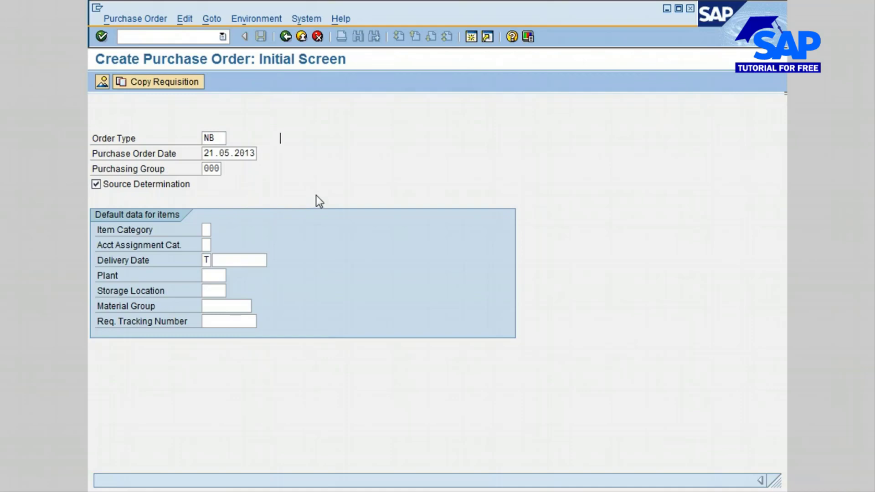
{"action": "key", "text": "shift+F4"}
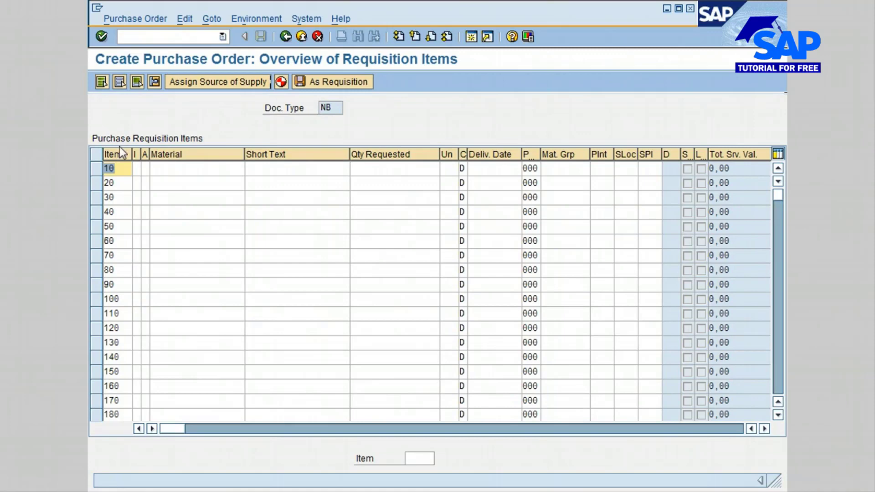
- Search materials by the description *bear* and assign ball bearing 100-510 to item 10
{"action": "left_click", "coordinate": [205, 168]}
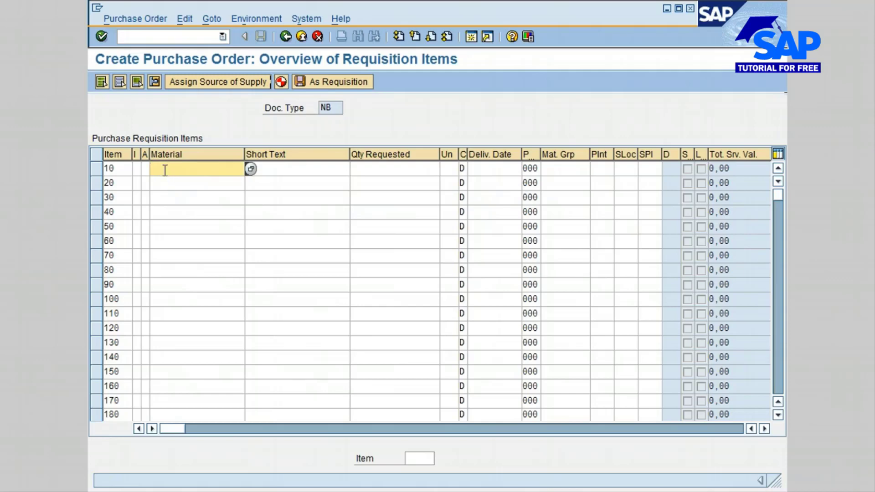
{"action": "left_click", "coordinate": [250, 169]}
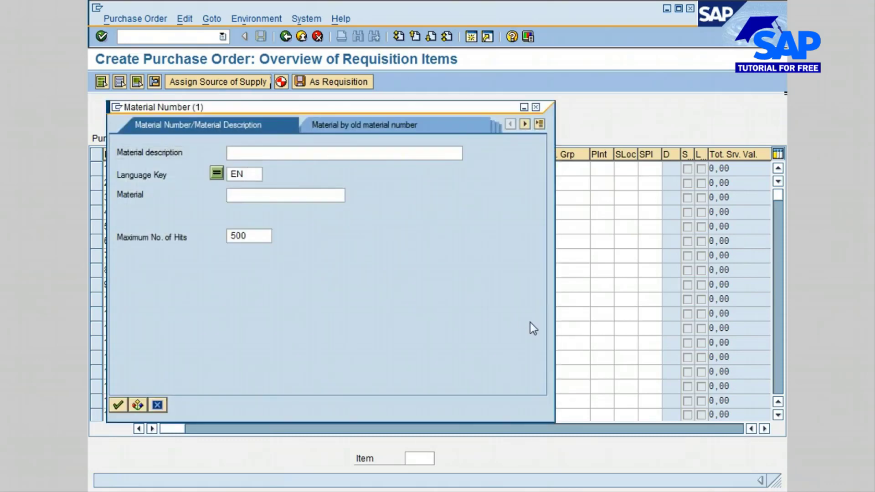
{"action": "type", "text": "*bear*"}
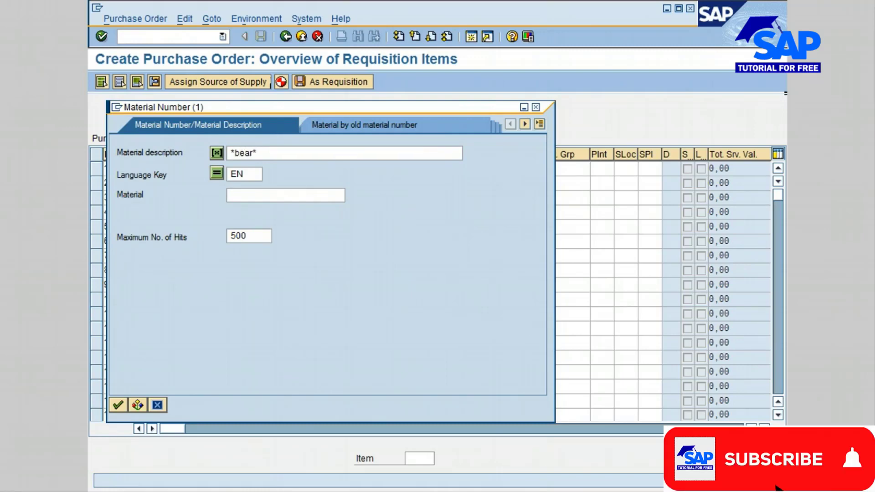
{"action": "key", "text": "Return"}
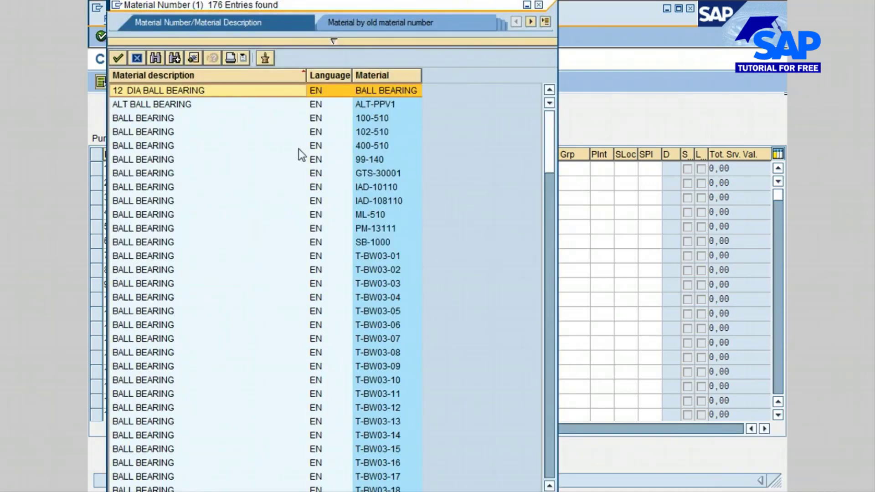
{"action": "left_click", "coordinate": [168, 118]}
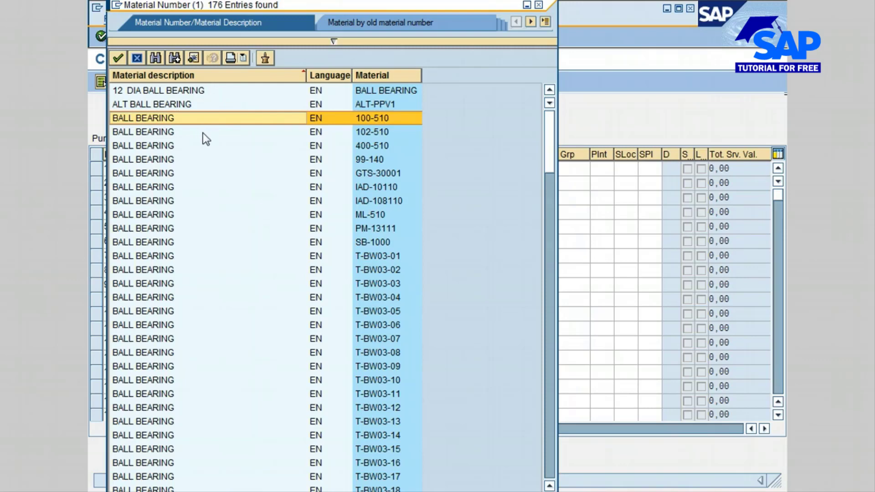
{"action": "double_click", "coordinate": [202, 117]}
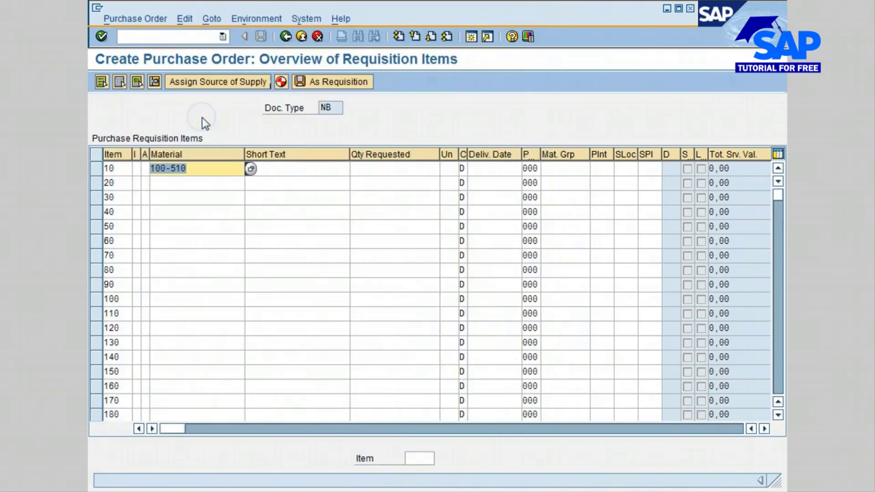
- Enter a requested quantity of 2 and plant 3000 for item 10, and confirm the line
{"action": "left_click", "coordinate": [387, 174]}
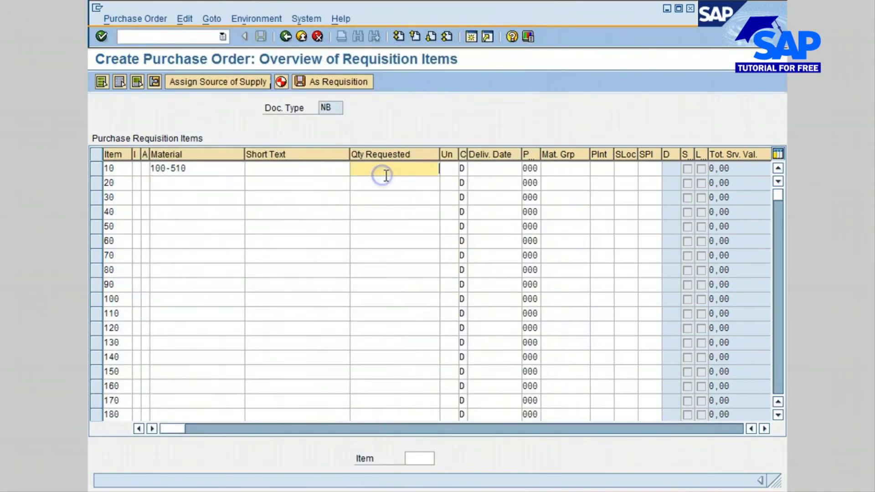
{"action": "type", "text": "2"}
{"action": "left_click", "coordinate": [602, 169]}
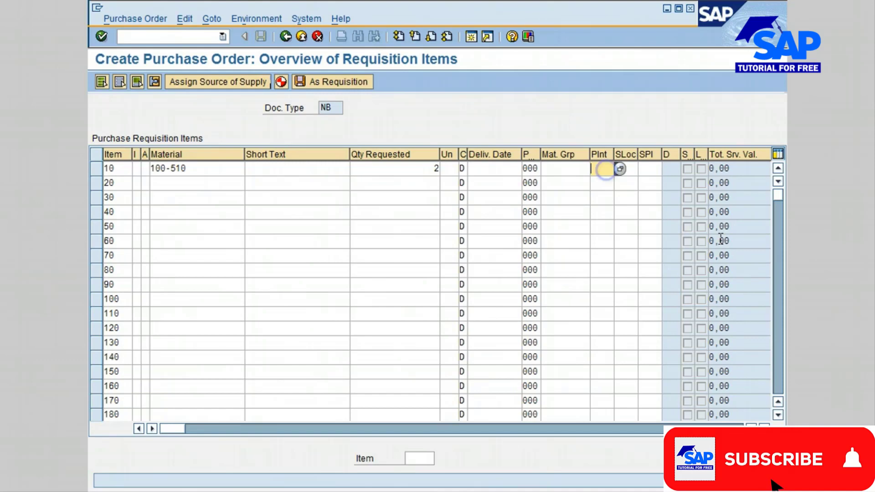
{"action": "type", "text": "3000"}
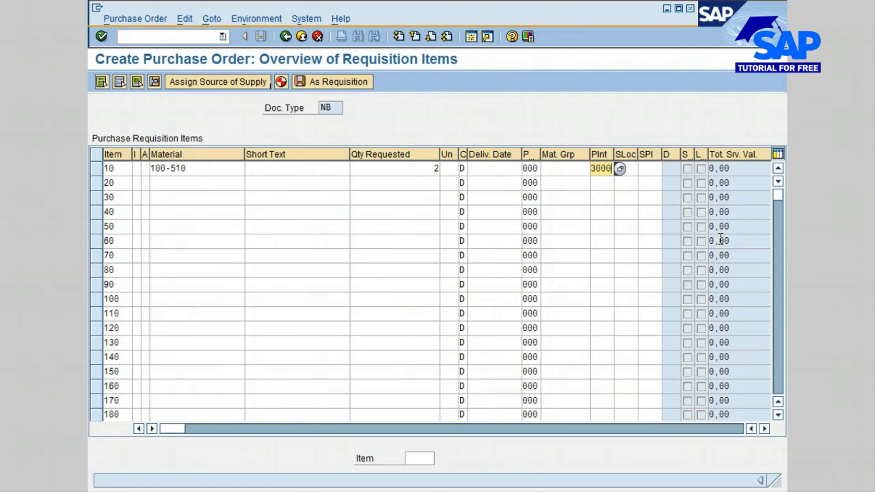
{"action": "key", "text": "Return"}
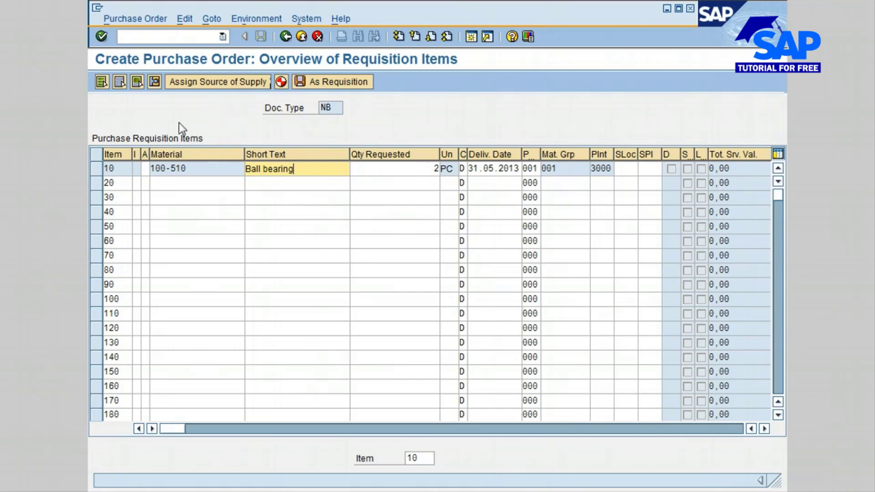
- Review the detailed data of requisition item 10 and return to the items overview
{"action": "left_click", "coordinate": [155, 83]}
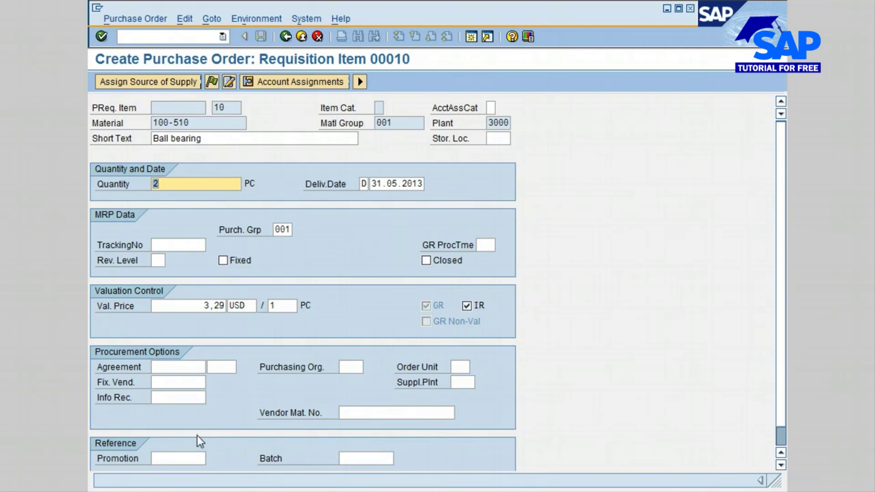
{"action": "left_click", "coordinate": [285, 36]}
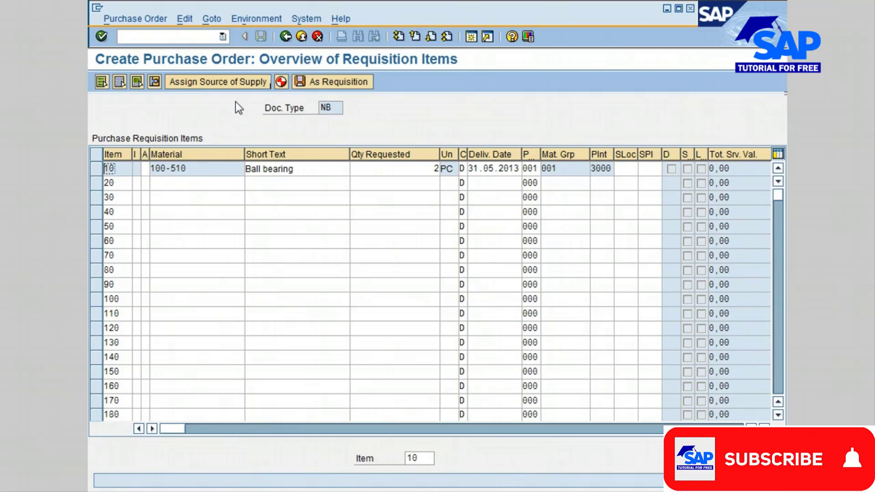
- Assign Eramco Group as the source of supply for item 10 after checking the vendor evaluation ranking
{"action": "left_click", "coordinate": [219, 80]}
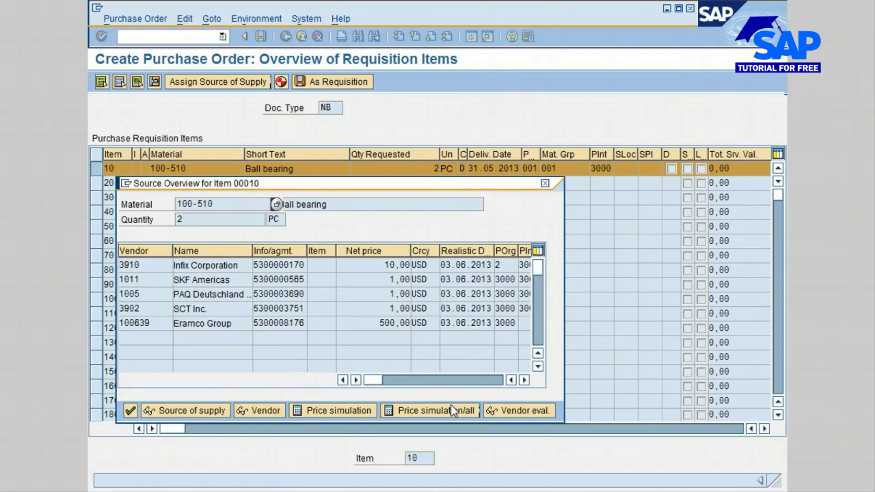
{"action": "left_click", "coordinate": [522, 409]}
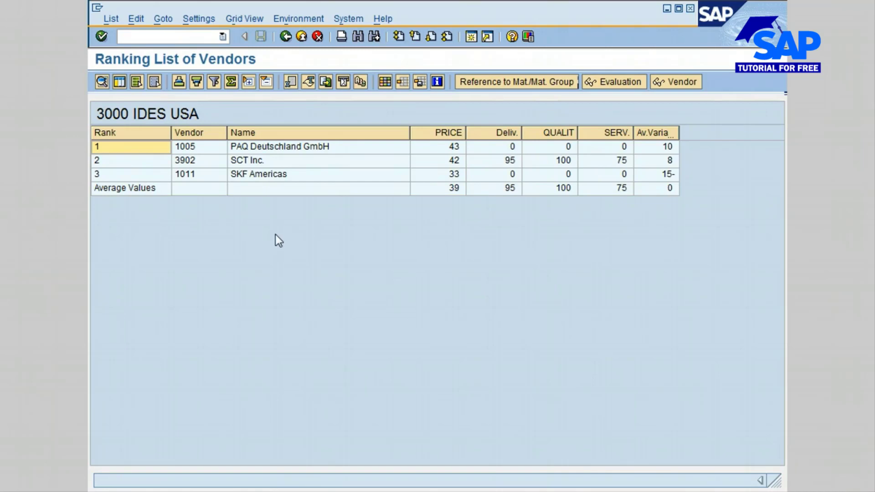
{"action": "left_click", "coordinate": [289, 41]}
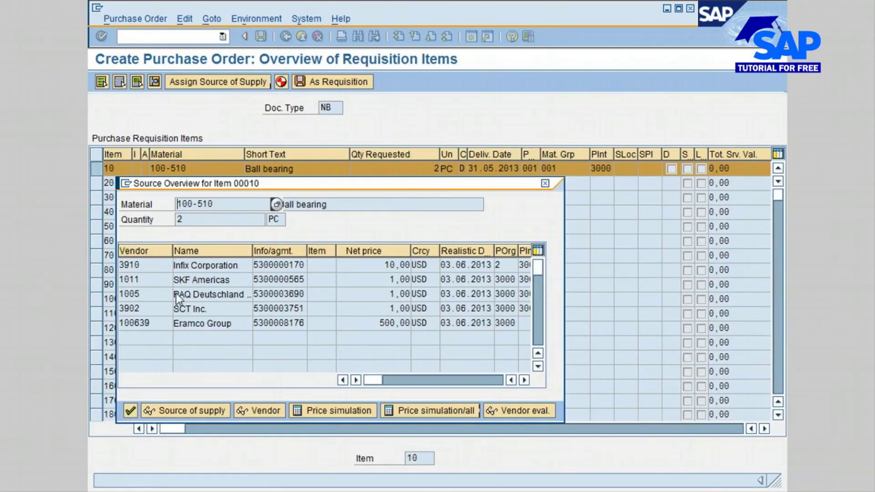
{"action": "left_click", "coordinate": [150, 322]}
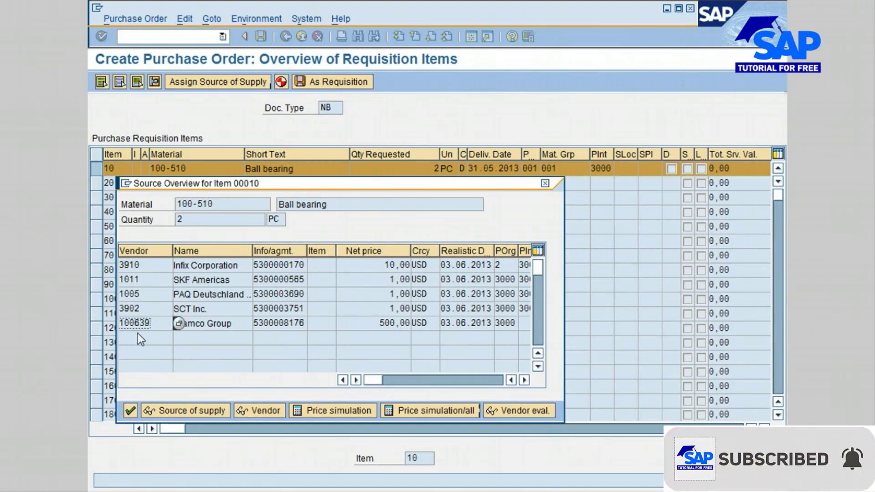
{"action": "left_click", "coordinate": [127, 411]}
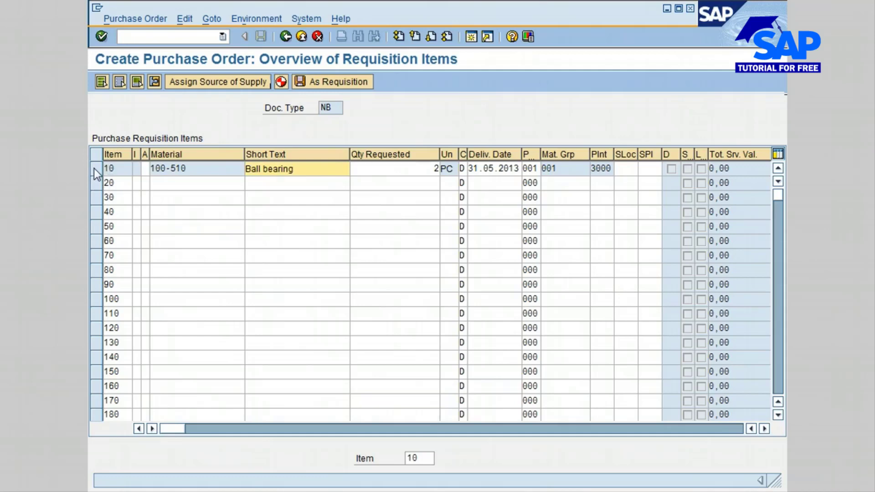
- Check the fixed vendor in the procurement options of item 10's details, then return to the items overview
{"action": "left_click", "coordinate": [95, 168]}
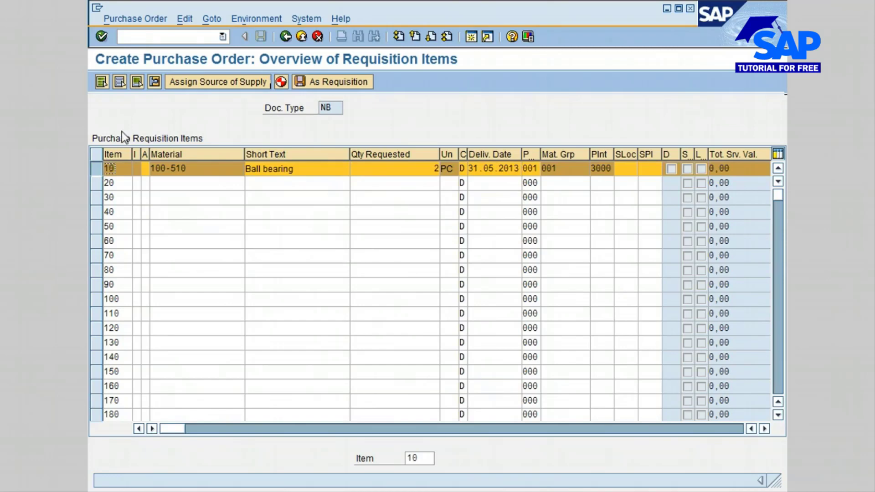
{"action": "left_click", "coordinate": [151, 83]}
{"action": "left_click", "coordinate": [190, 382]}
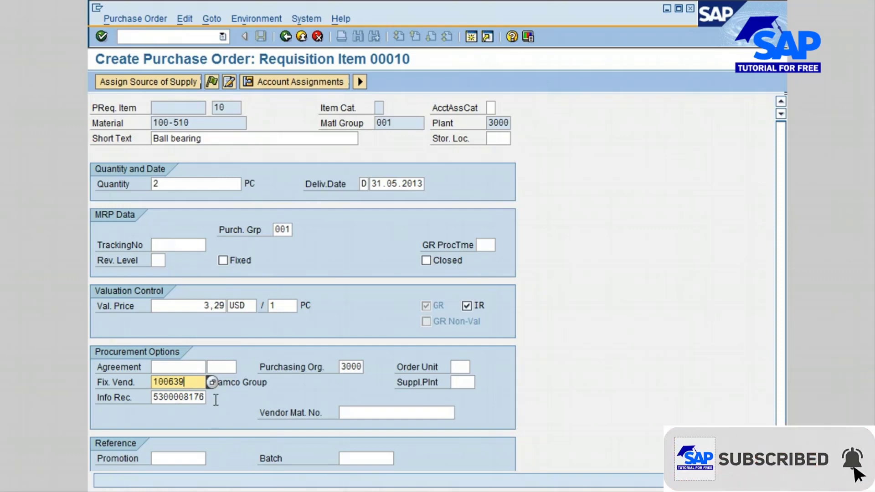
{"action": "left_click", "coordinate": [360, 80]}
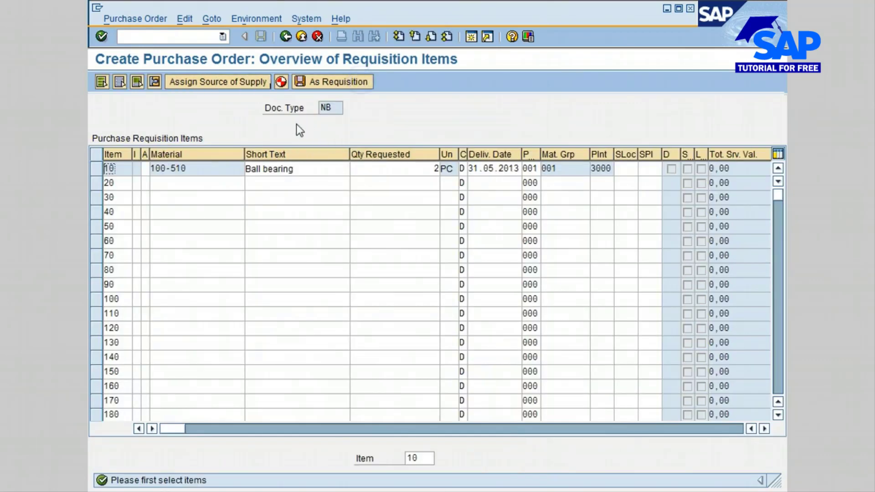
- Select requisition item 10 and generate the purchase order from its assigned source of supply
{"action": "left_click", "coordinate": [278, 83]}
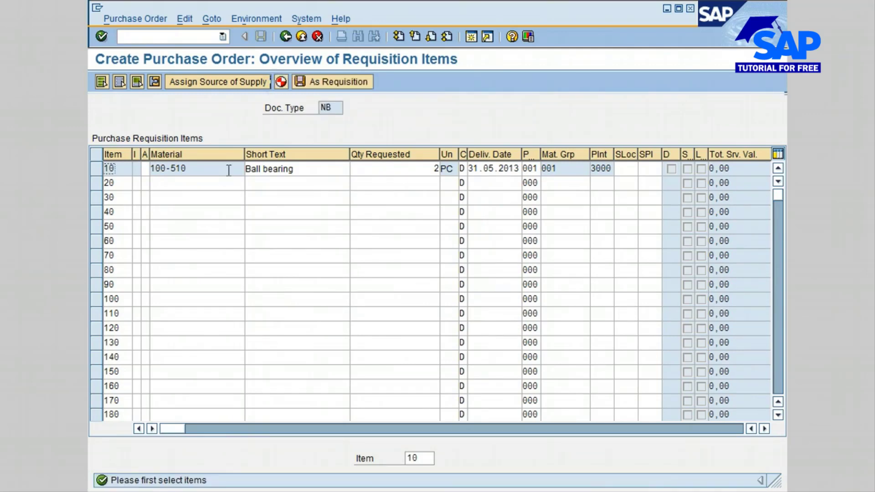
{"action": "left_click", "coordinate": [98, 171]}
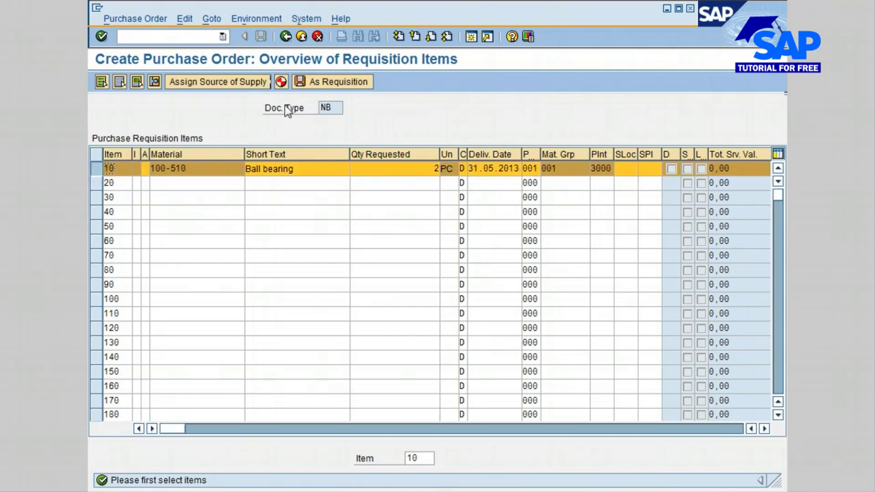
{"action": "left_click", "coordinate": [281, 82]}
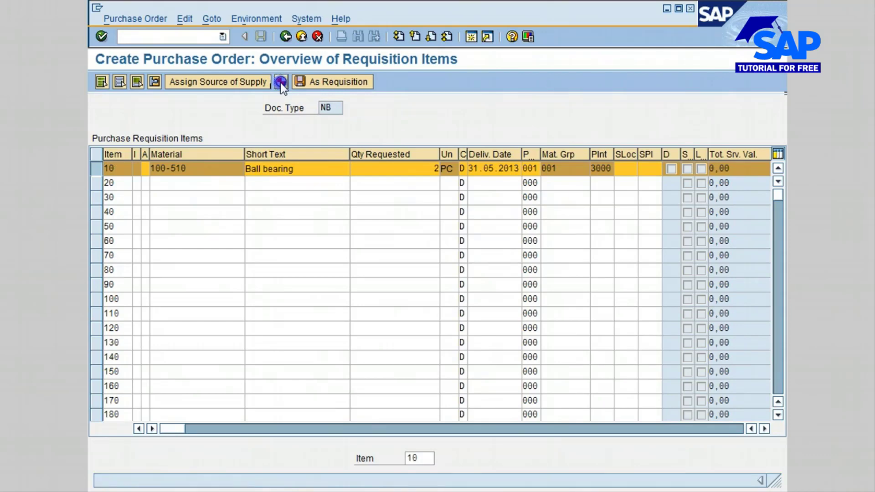
{"action": "left_click", "coordinate": [281, 83]}
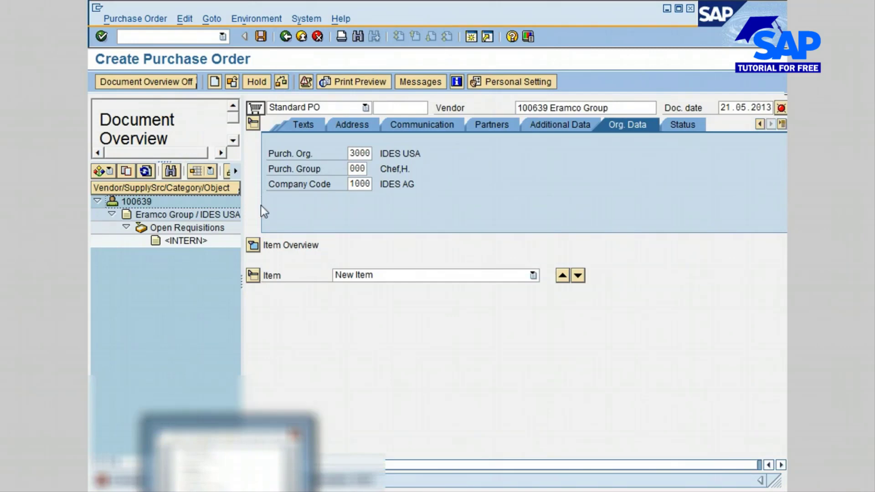
- Adopt the open <INTERN> requisition into the Eramco Group purchase order, hide the document overview, and check the order for errors
{"action": "left_click", "coordinate": [185, 241]}
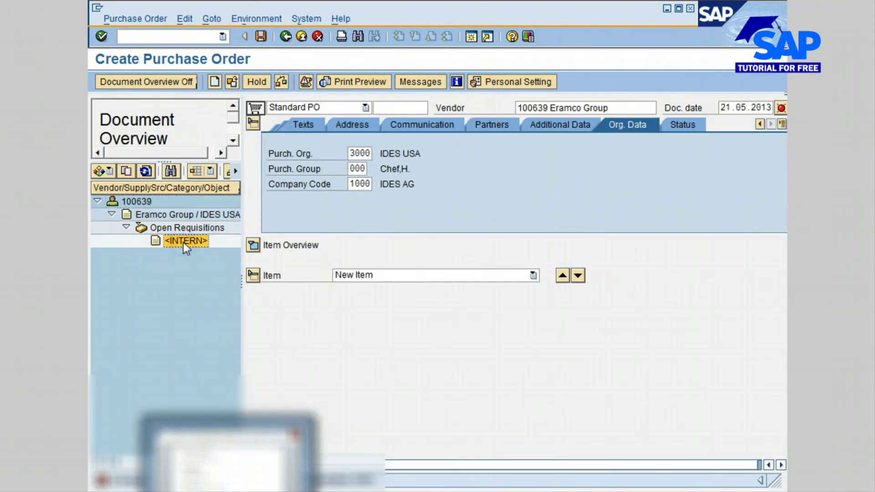
{"action": "left_click", "coordinate": [127, 170]}
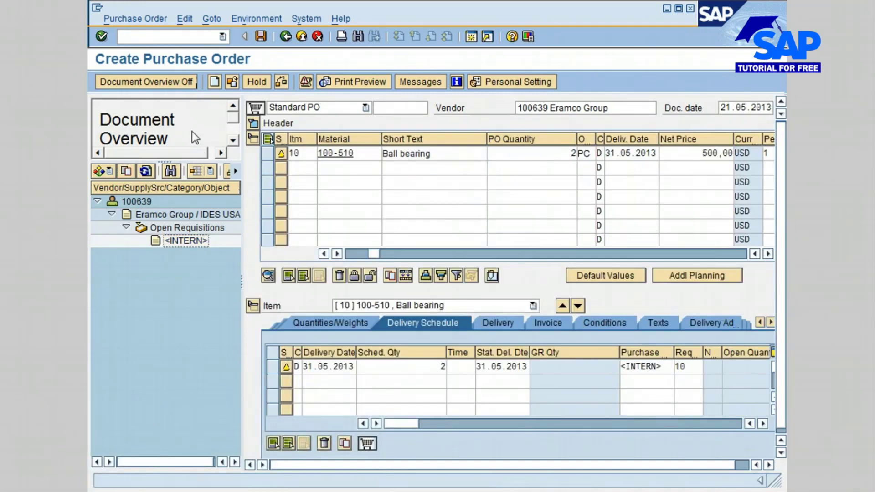
{"action": "left_click", "coordinate": [157, 82]}
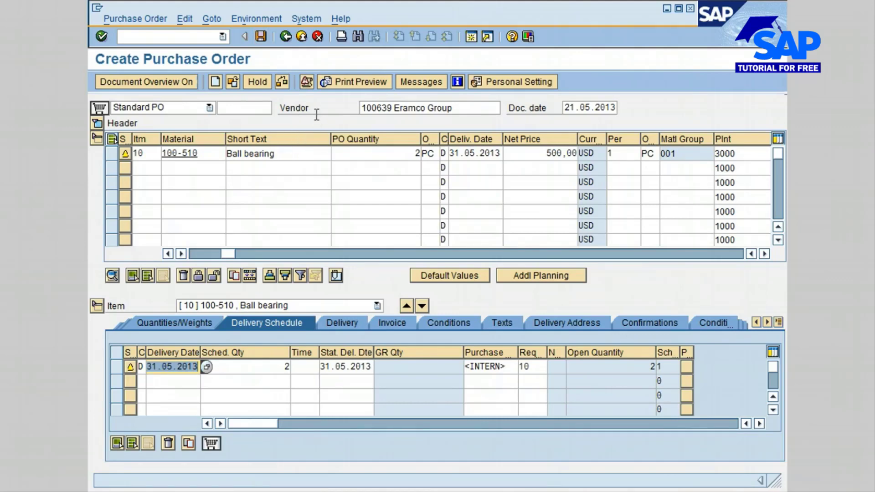
{"action": "left_click", "coordinate": [283, 83]}
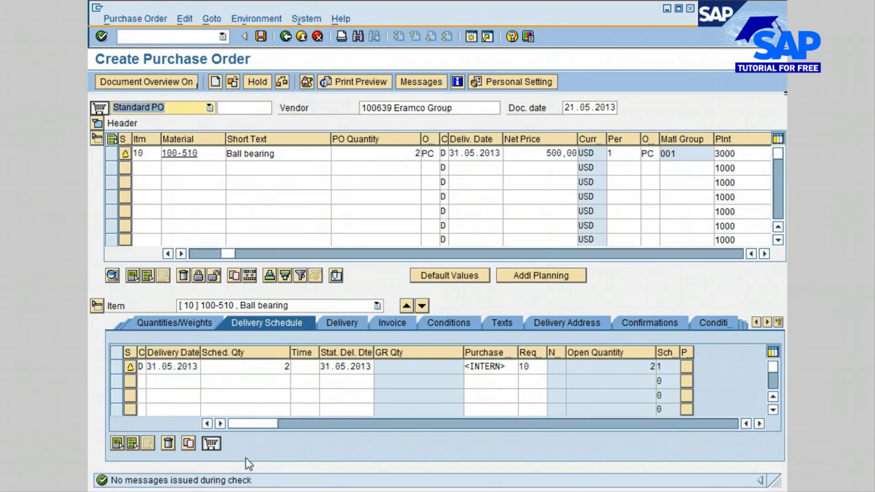
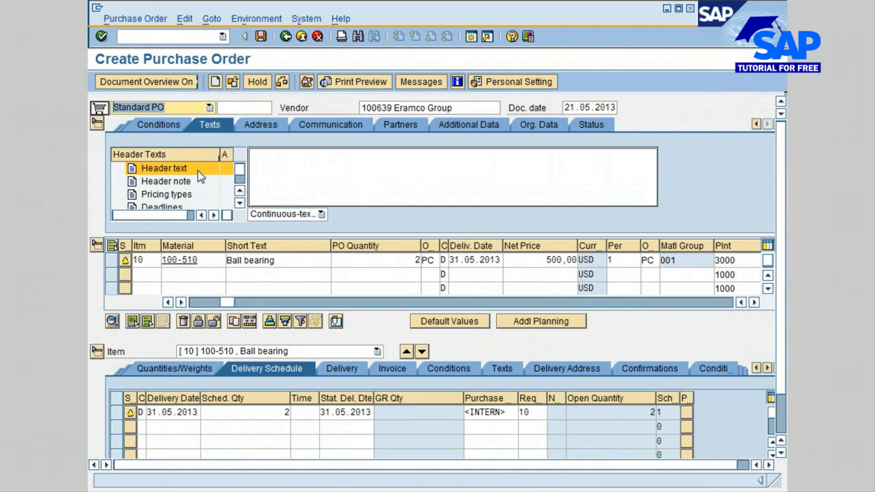
- Enter "These items are required urgently" as the purchase order's header text
{"action": "left_click", "coordinate": [289, 163]}
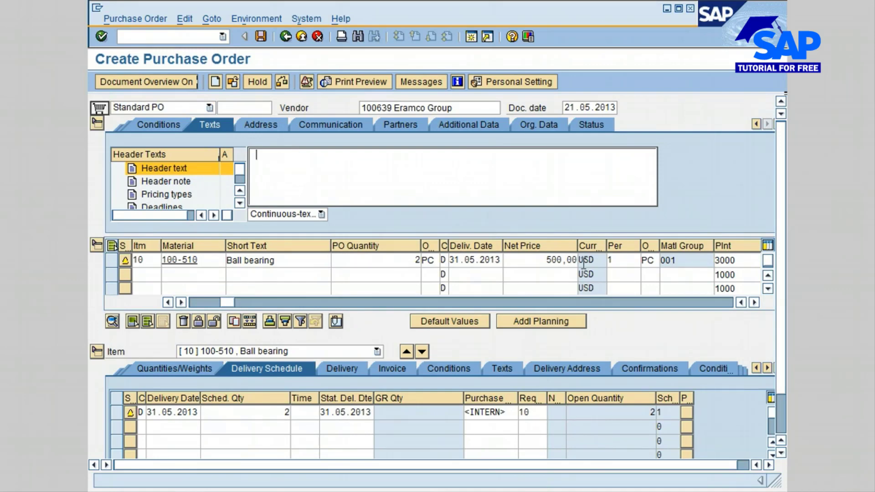
{"action": "type", "text": "These ar"}
{"action": "key", "text": "BackSpace"}
{"action": "key", "text": "BackSpace"}
{"action": "type", "text": "items are "}
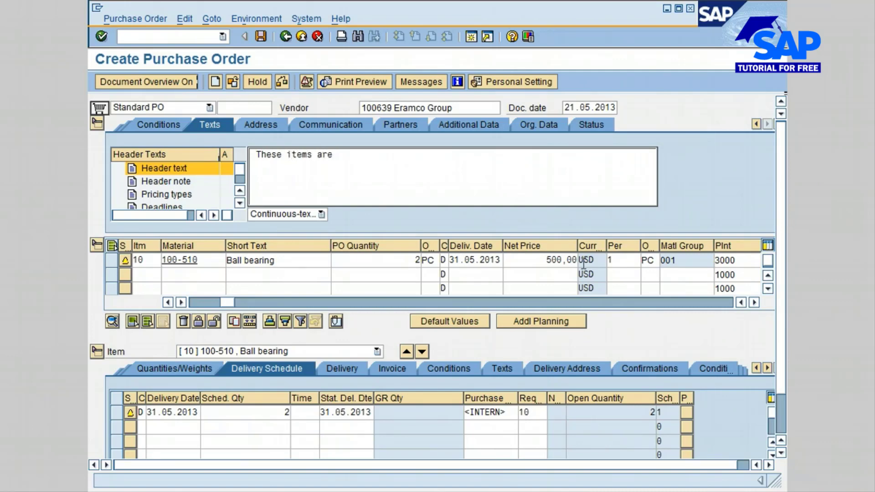
{"action": "type", "text": "requir"}
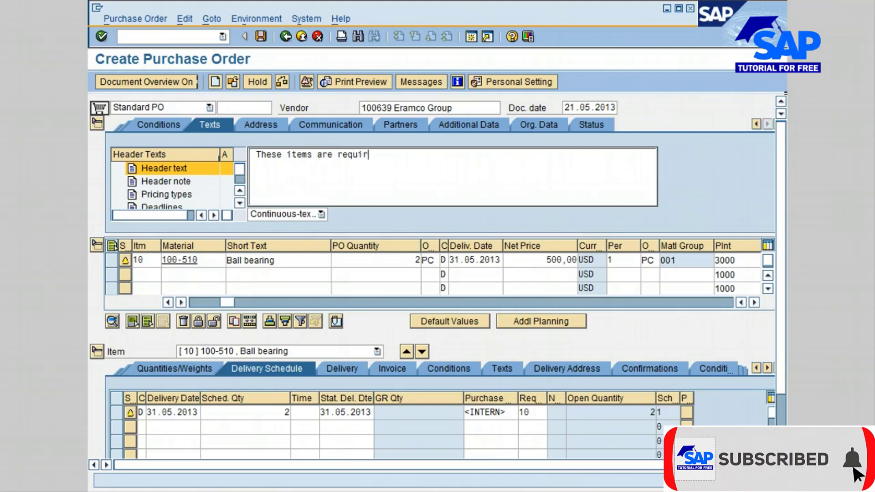
{"action": "type", "text": "ed urgent"}
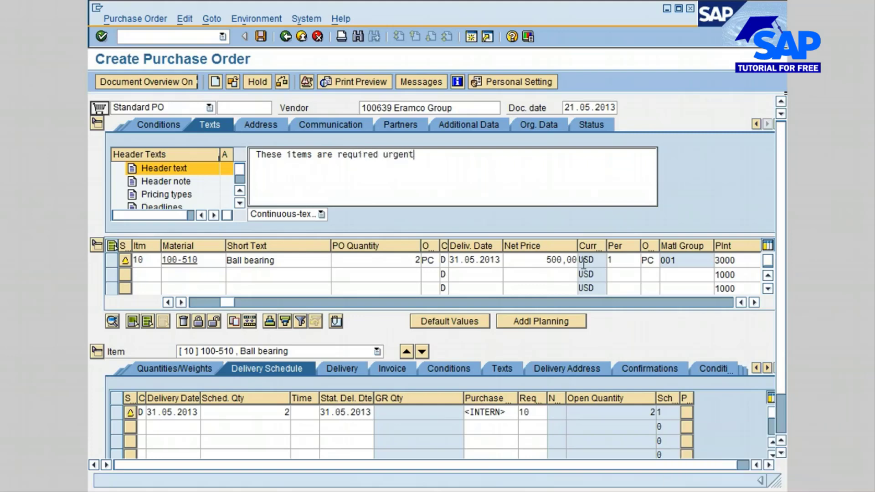
{"action": "type", "text": "ly"}
- Review the header note, pricing types and terms of delivery among the purchase order's header texts
{"action": "left_click", "coordinate": [173, 182]}
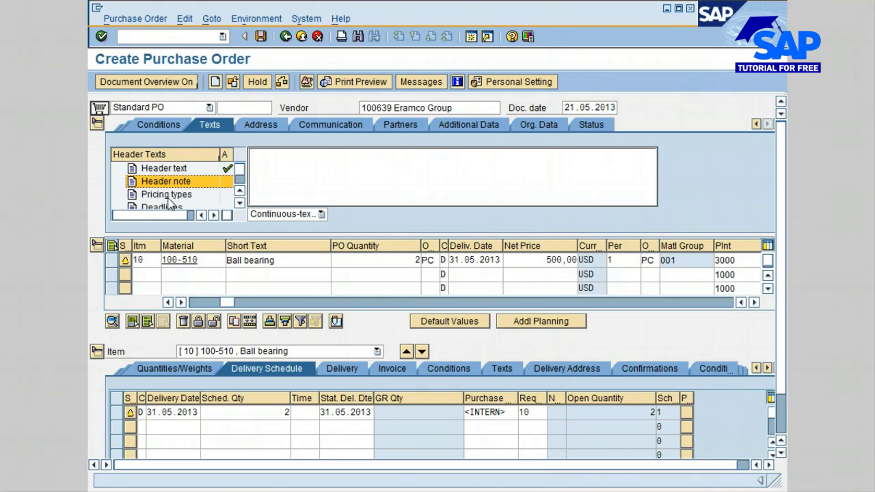
{"action": "left_click", "coordinate": [167, 196]}
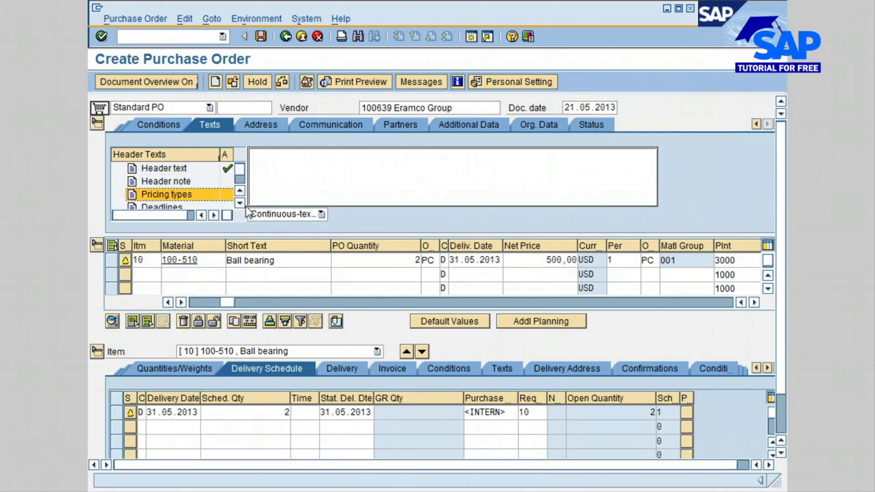
{"action": "left_click", "coordinate": [239, 204]}
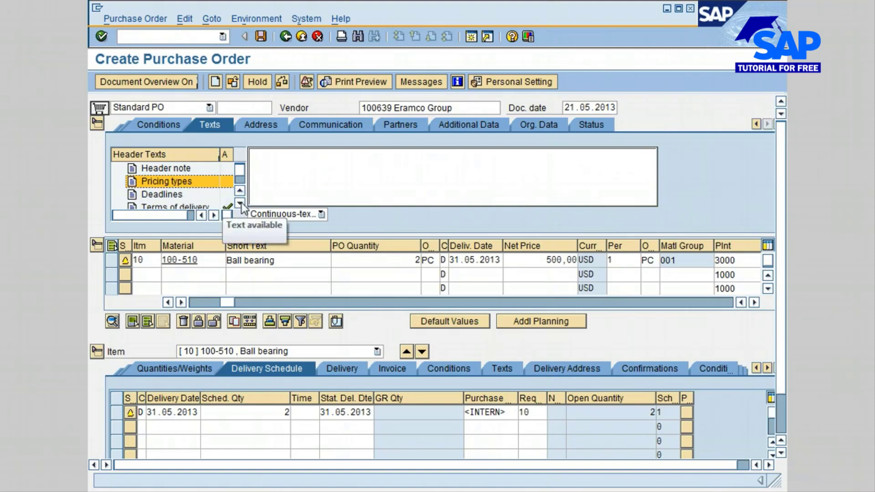
{"action": "left_click", "coordinate": [240, 203]}
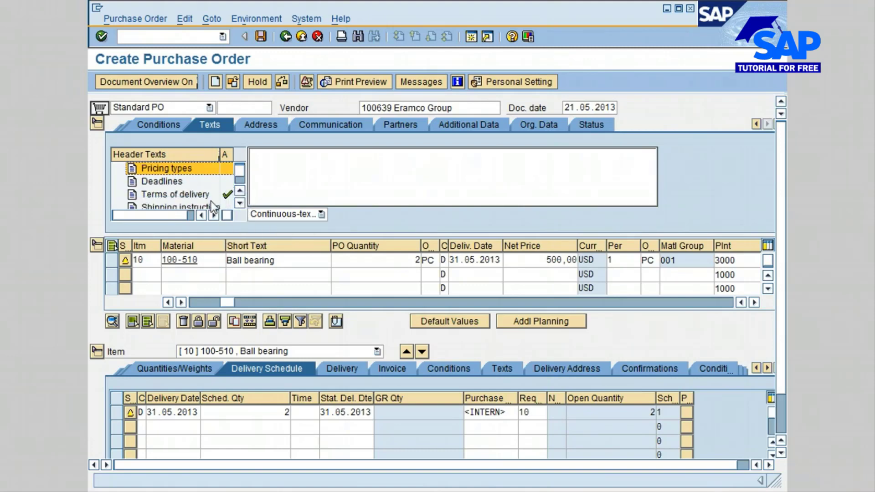
{"action": "left_click", "coordinate": [198, 195]}
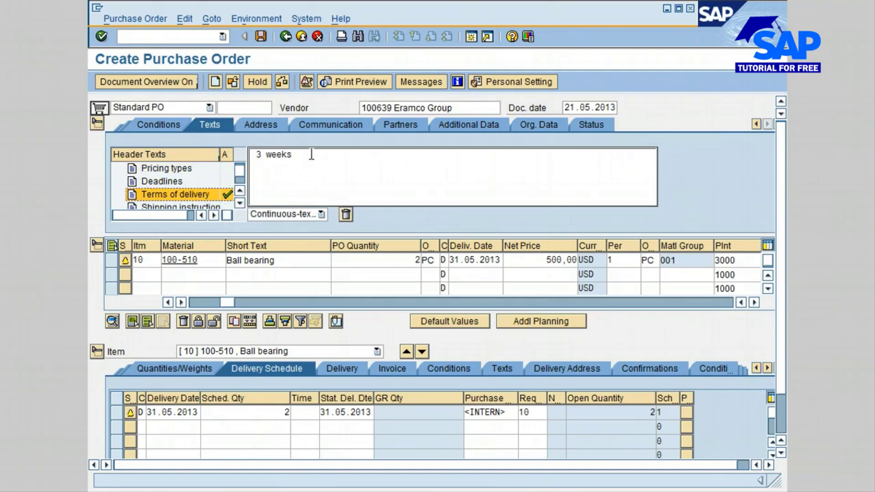
{"action": "left_click", "coordinate": [239, 203]}
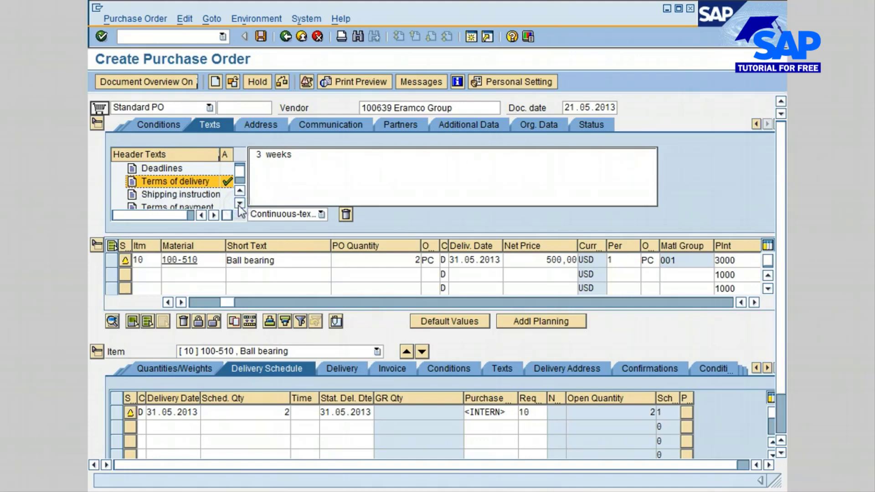
- Enter "This shipment should be properly packed" as the shipping instruction in the header texts
{"action": "left_click", "coordinate": [185, 195]}
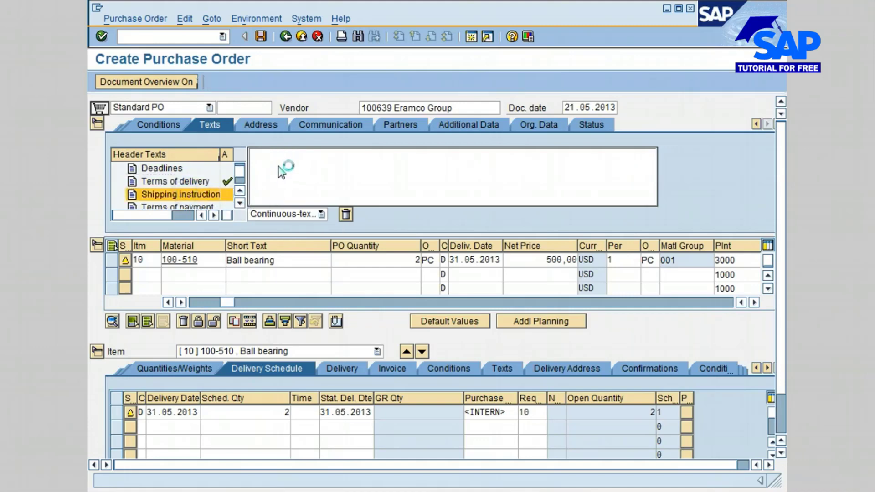
{"action": "left_click", "coordinate": [281, 156]}
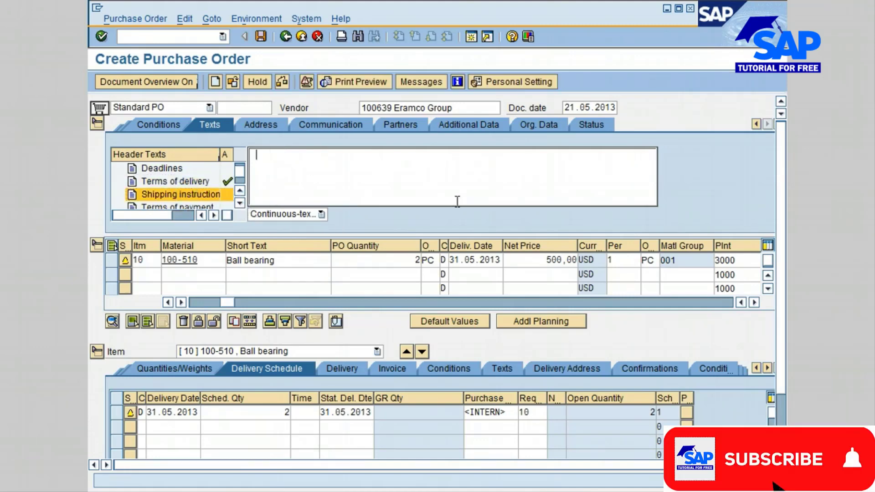
{"action": "type", "text": "This s"}
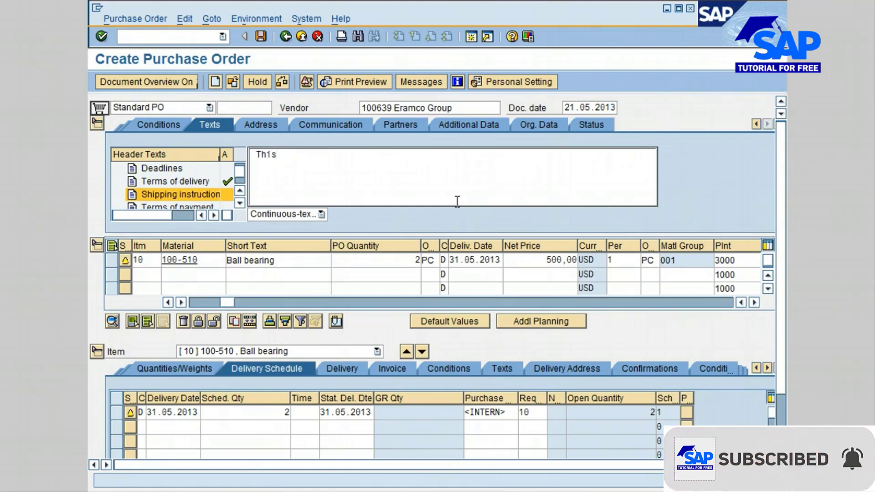
{"action": "type", "text": " shipment"}
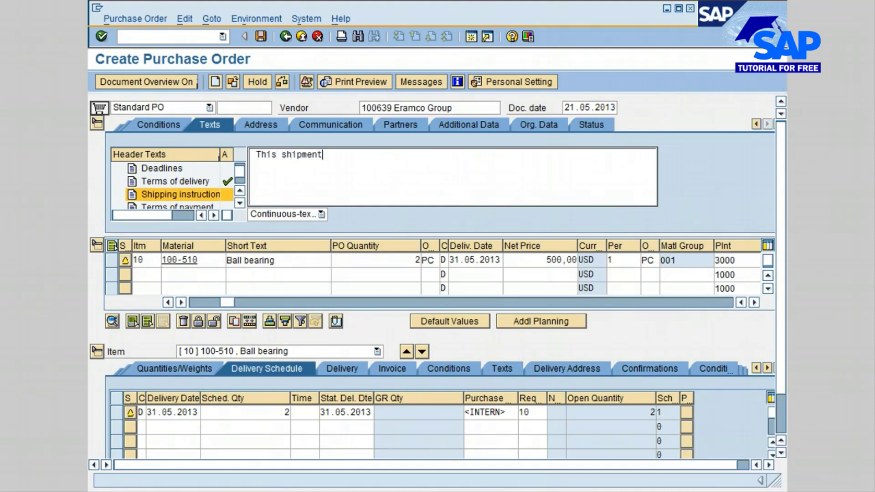
{"action": "type", "text": " should be prop"}
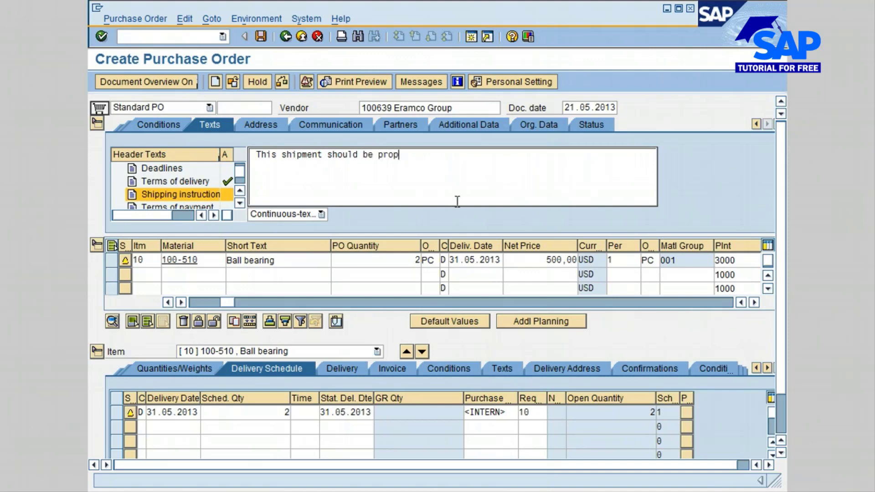
{"action": "type", "text": "erly packed"}
- Enter "30 days Net" as the terms of payment in the header texts
{"action": "left_click", "coordinate": [240, 203]}
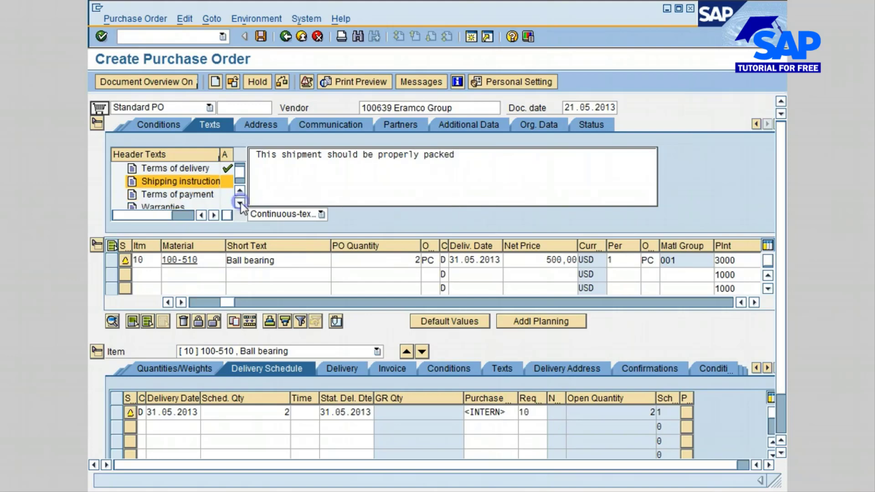
{"action": "left_click", "coordinate": [209, 198]}
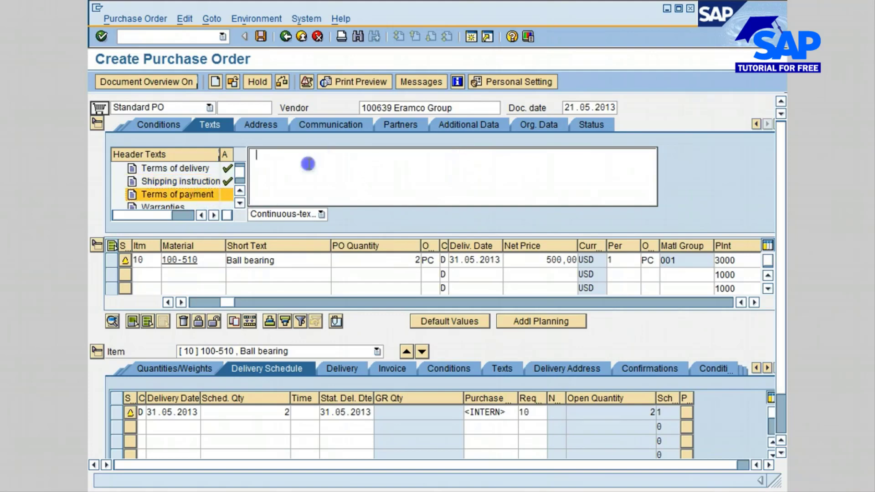
{"action": "type", "text": "30 da"}
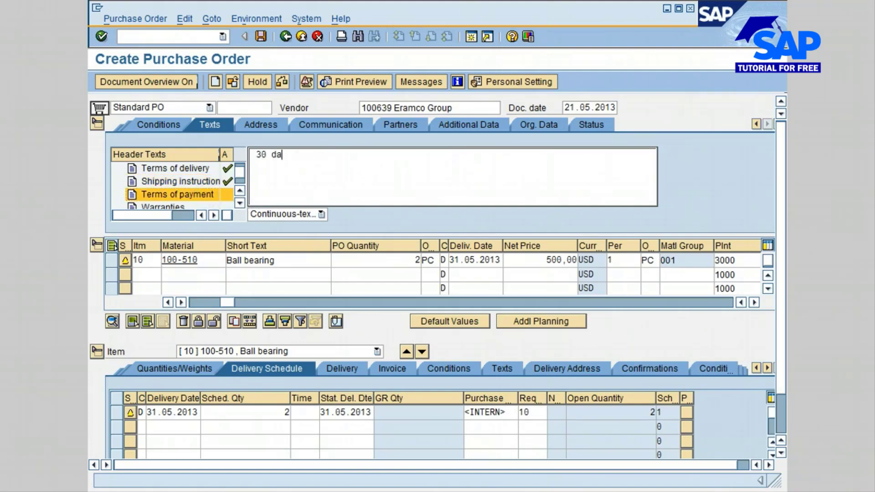
{"action": "type", "text": "ys Net"}
- Enter "1 year warranty" as the warranties text in the header texts and collapse the header
{"action": "left_click", "coordinate": [240, 203]}
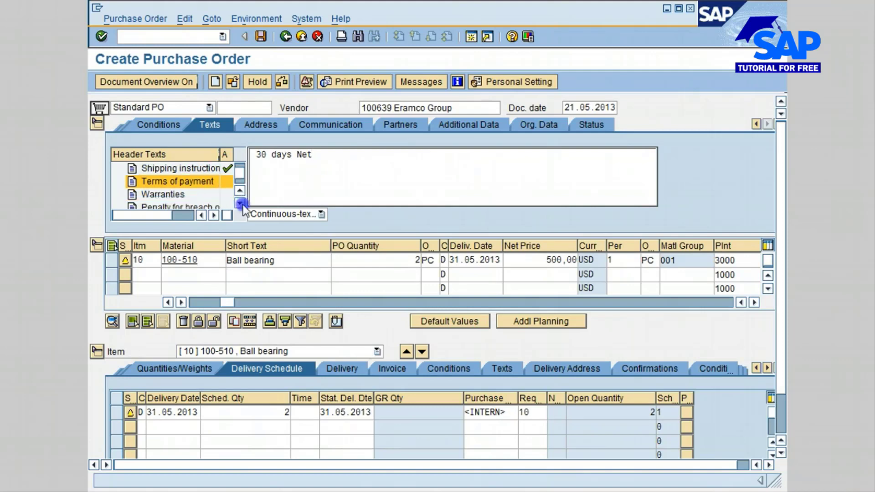
{"action": "left_click", "coordinate": [170, 195]}
{"action": "left_click", "coordinate": [281, 161]}
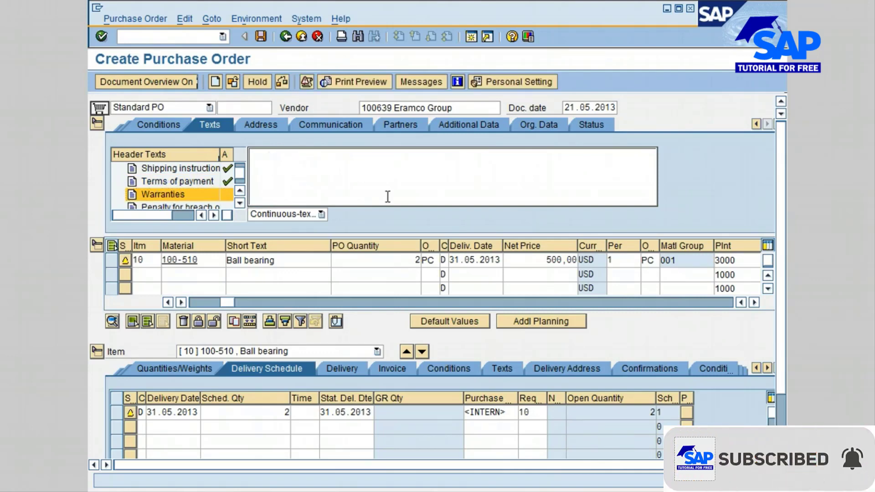
{"action": "type", "text": "1"}
{"action": "key", "text": "BackSpace"}
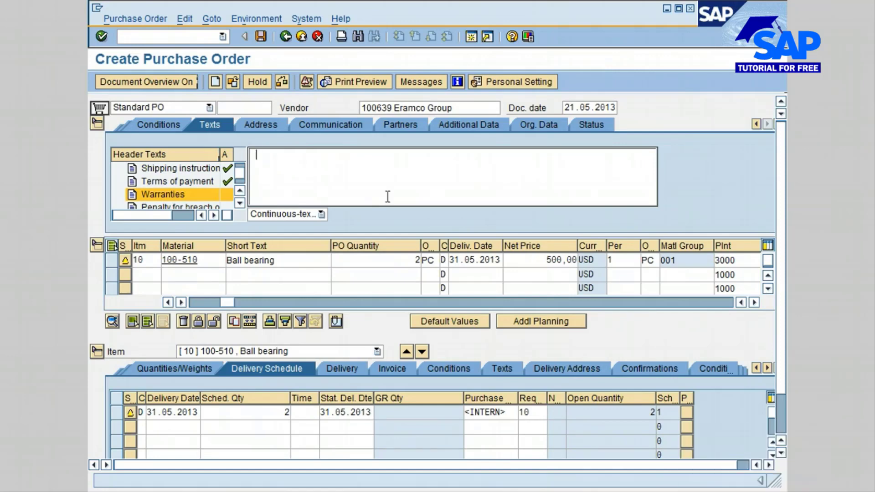
{"action": "type", "text": "1 year warranty"}
{"action": "left_click", "coordinate": [95, 126]}
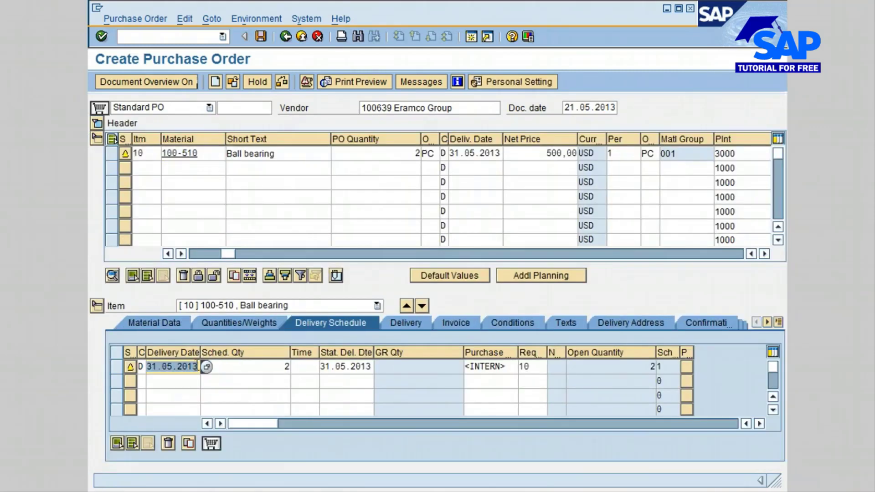
- Review item 10's info record PO text and the warranties header text, and collapse the header again
{"action": "left_click", "coordinate": [565, 325]}
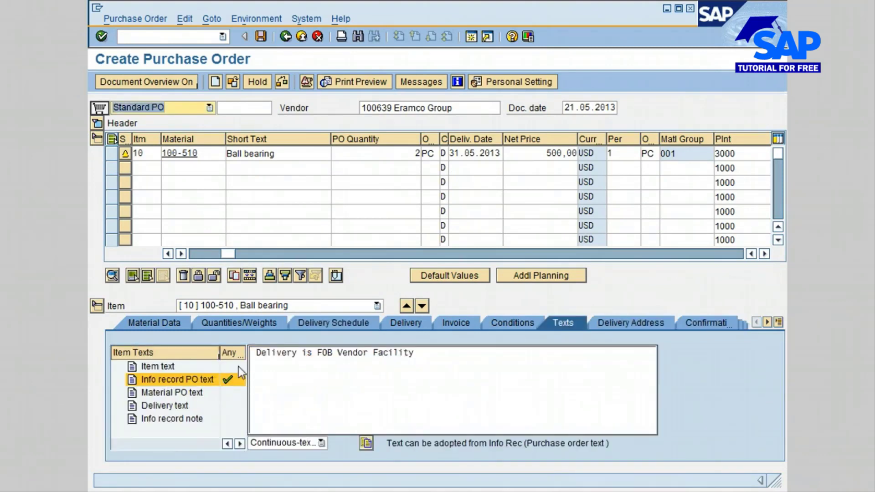
{"action": "left_click", "coordinate": [319, 355]}
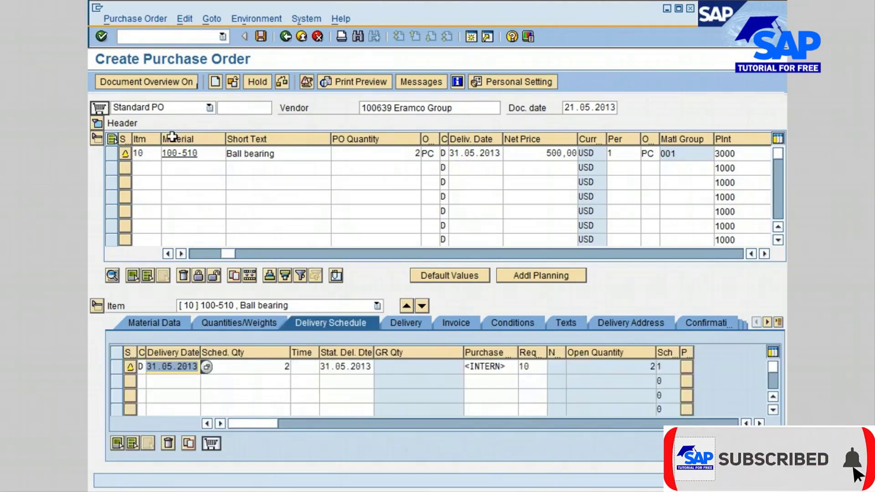
{"action": "left_click", "coordinate": [97, 124]}
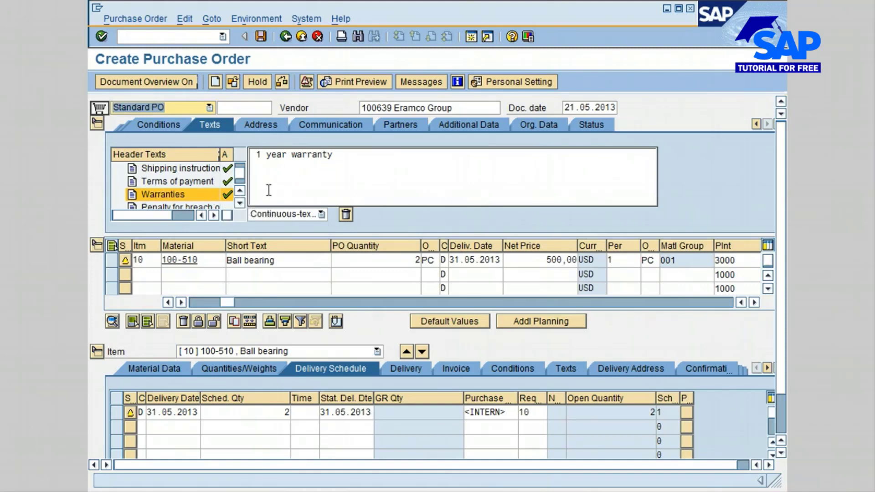
{"action": "left_click", "coordinate": [92, 123]}
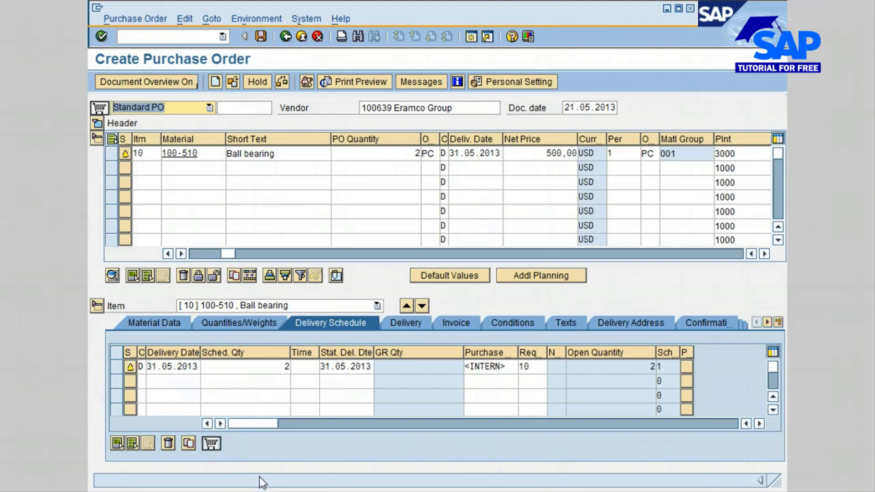
- Enter "Delivery should be FOB Vendor Facility" as item 10's delivery text and return to its delivery schedule
{"action": "left_click", "coordinate": [564, 326]}
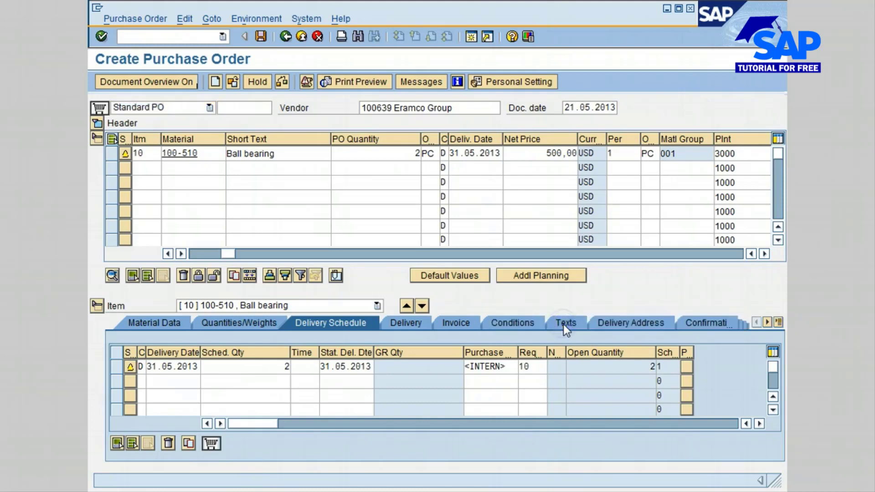
{"action": "left_click", "coordinate": [280, 356]}
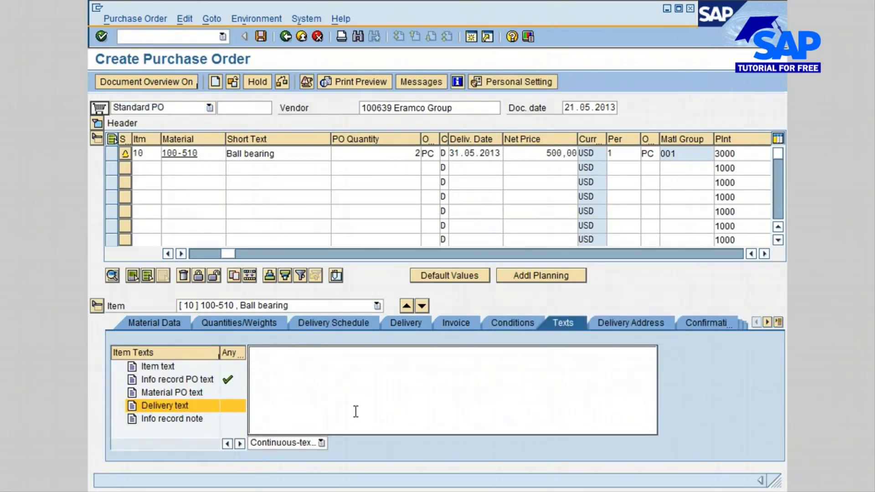
{"action": "type", "text": "De"}
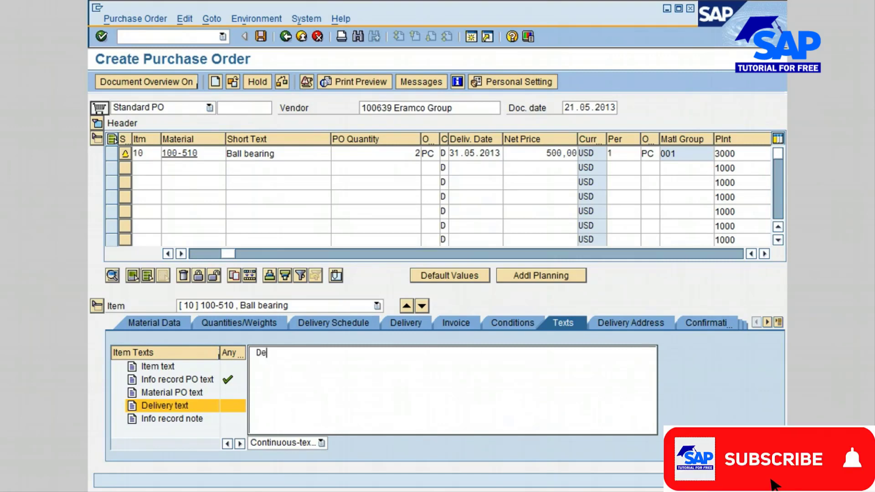
{"action": "type", "text": "live"}
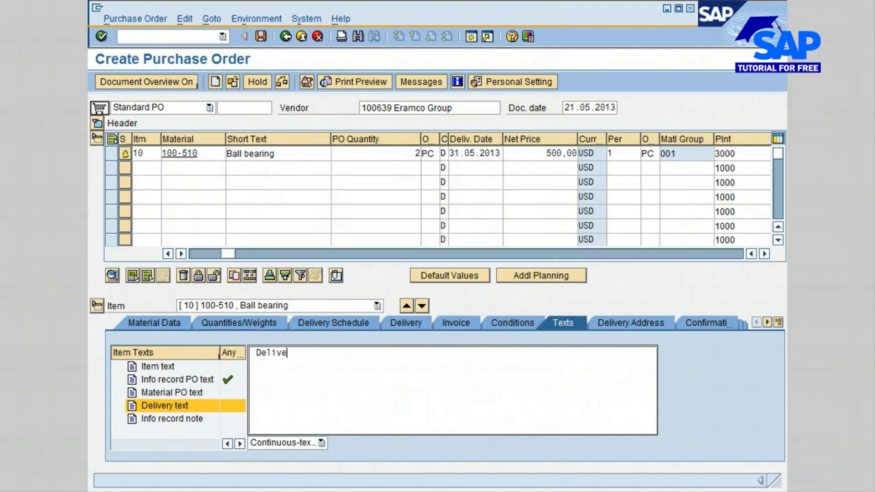
{"action": "type", "text": "ry should be "}
{"action": "type", "text": "FOB "}
{"action": "type", "text": "V"}
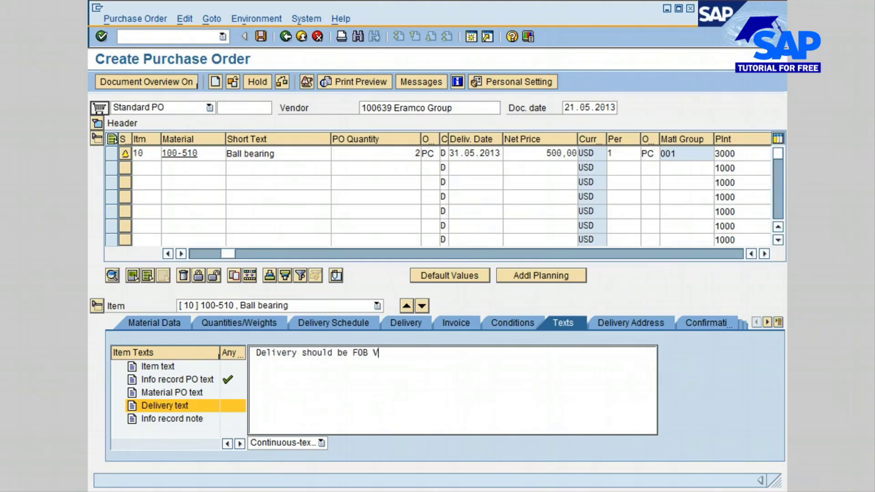
{"action": "type", "text": "endor Facility"}
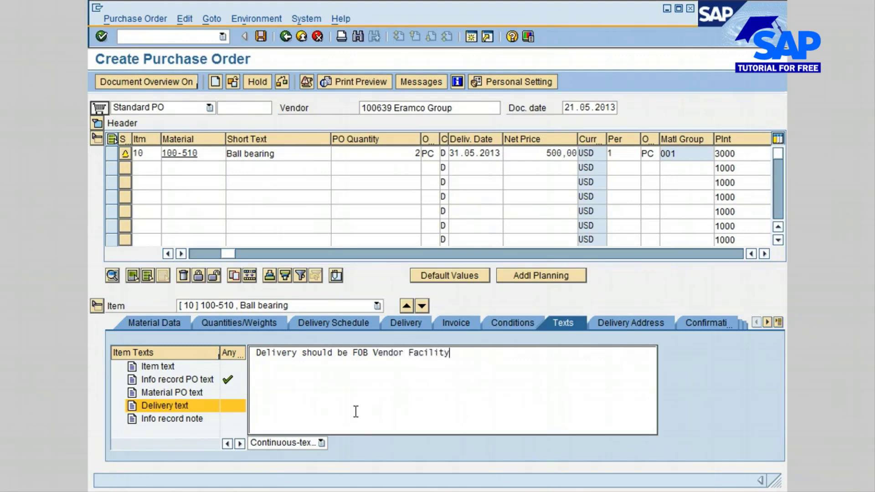
{"action": "left_click", "coordinate": [336, 323]}
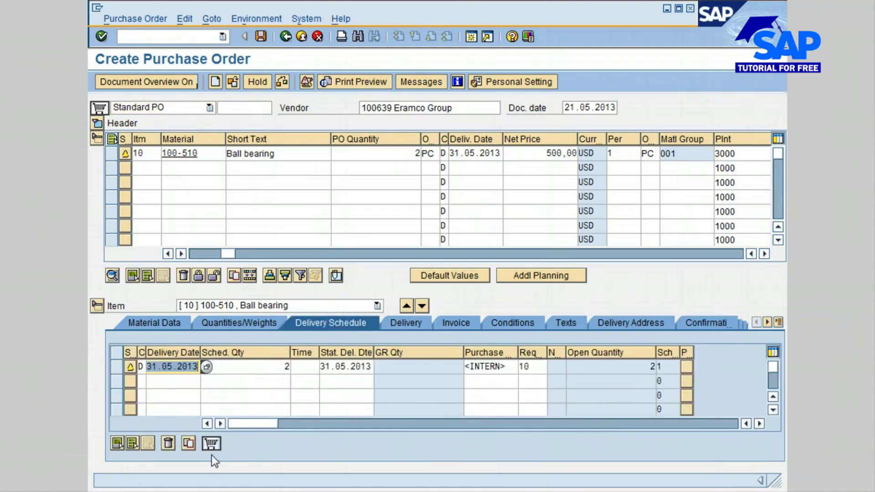
- Review the first page of the purchase order's print preview, from the vendor details down to the header texts, and return to the order
{"action": "left_click", "coordinate": [347, 83]}
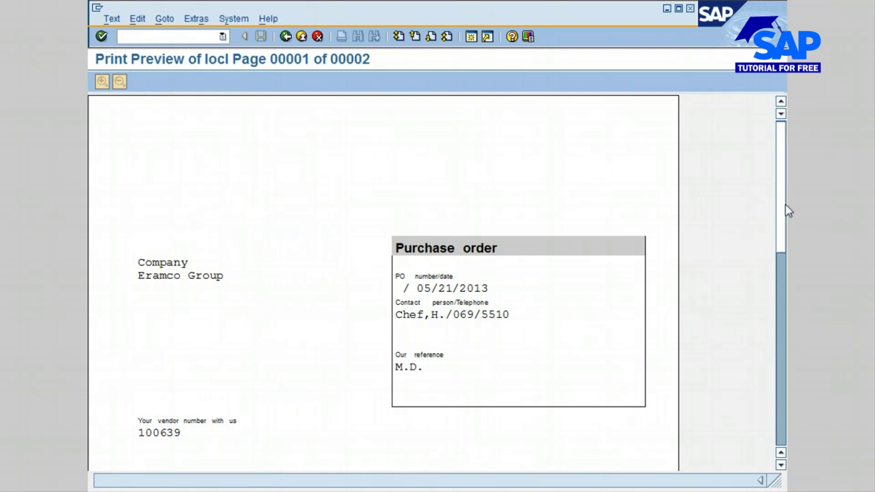
{"action": "scroll", "coordinate": [785, 206], "scroll_direction": "down", "scroll_amount": 3}
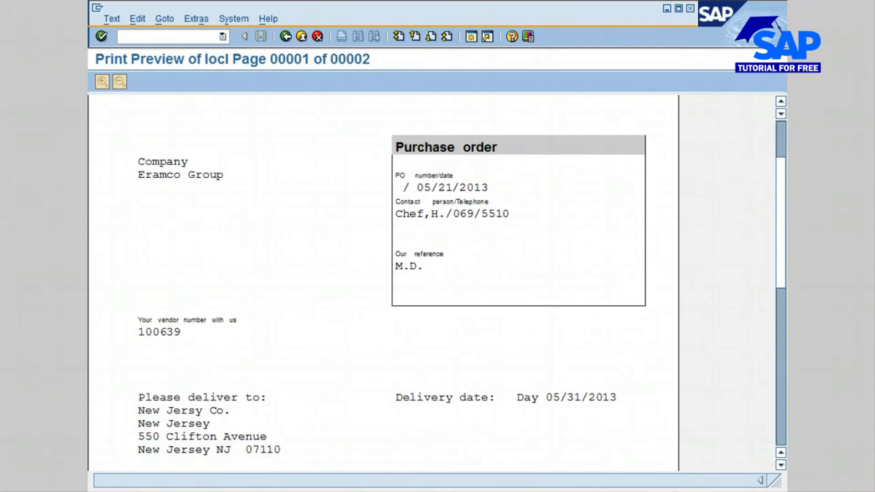
{"action": "scroll", "coordinate": [279, 335], "scroll_direction": "down", "scroll_amount": 3}
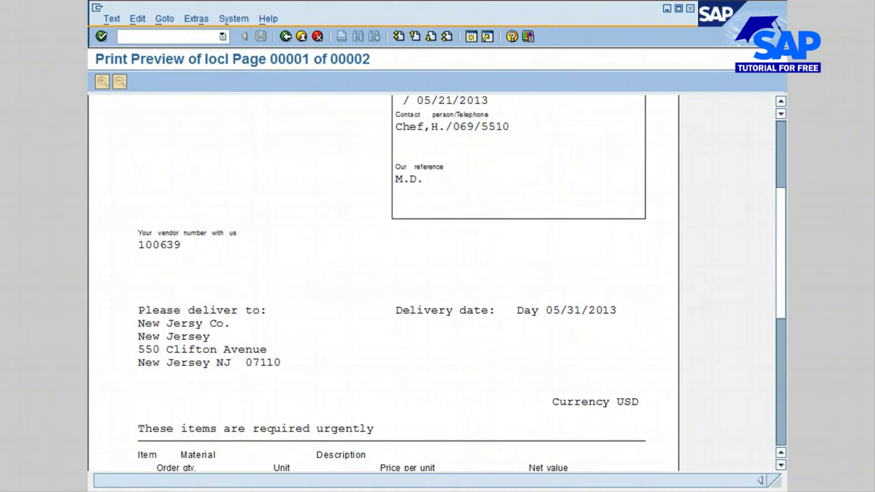
{"action": "scroll", "coordinate": [785, 303], "scroll_direction": "down", "scroll_amount": 5}
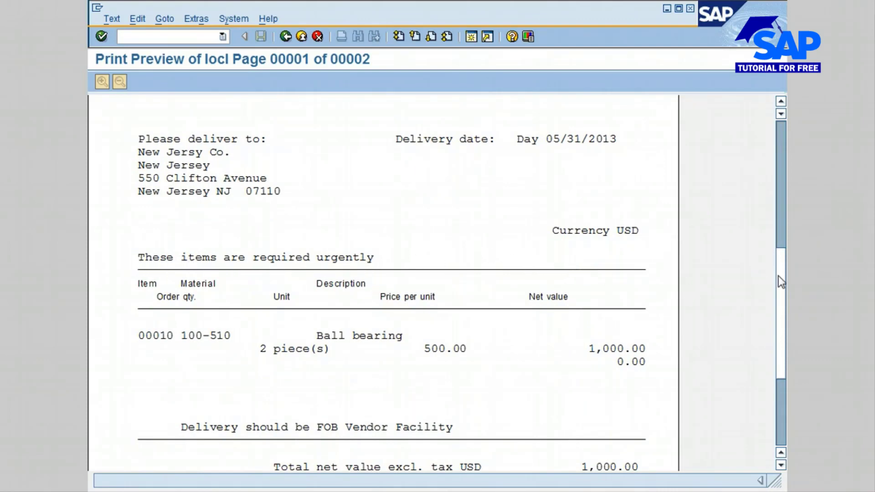
{"action": "left_click_drag", "start_coordinate": [782, 281], "coordinate": [782, 316]}
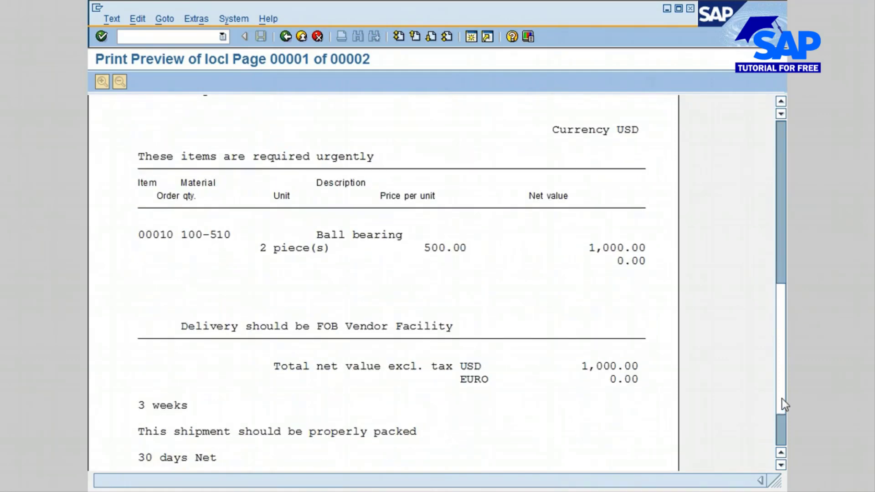
{"action": "left_click", "coordinate": [782, 415]}
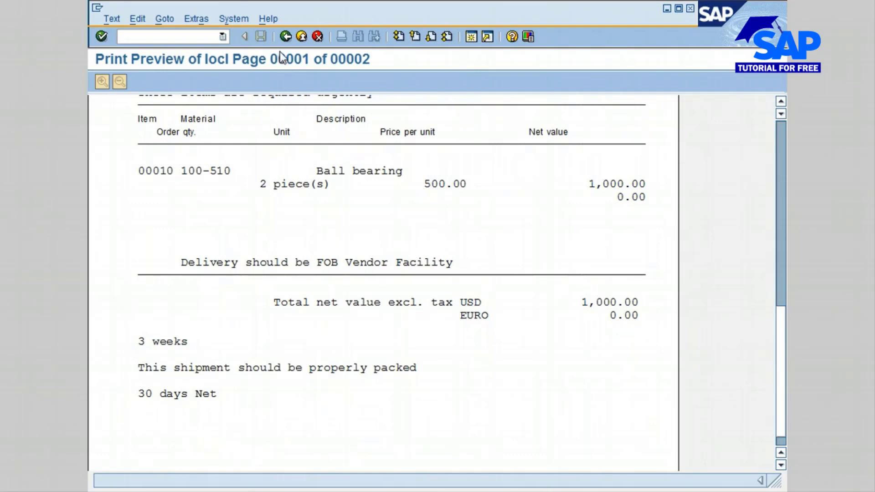
{"action": "left_click", "coordinate": [285, 37]}
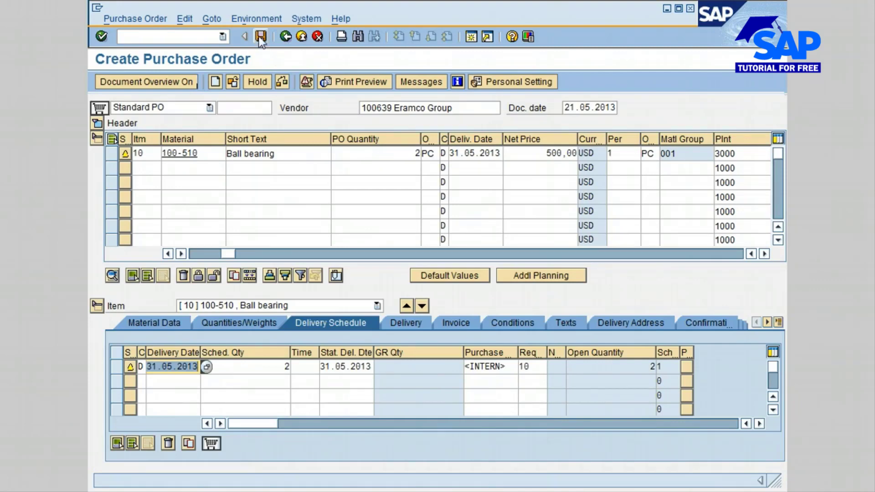
- Save the standard purchase order and leave purchase order creation for the SAP Easy Access menu
{"action": "left_click", "coordinate": [260, 36]}
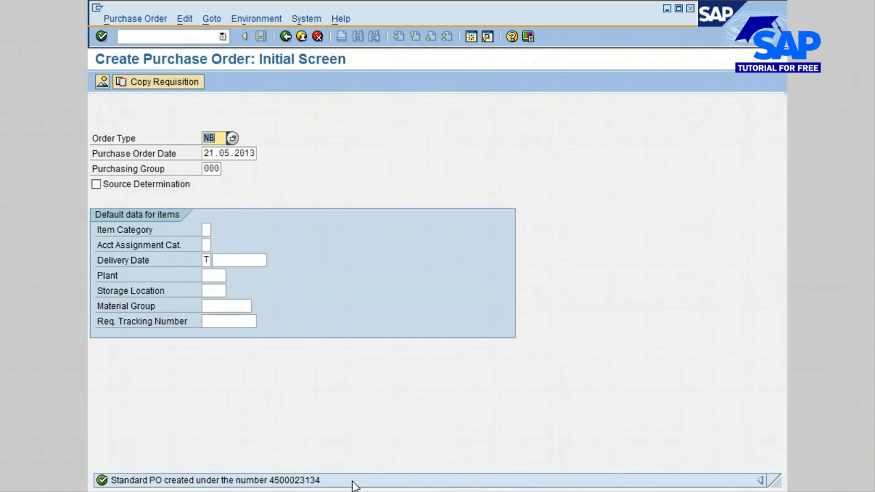
{"action": "left_click", "coordinate": [395, 427]}
{"action": "left_click", "coordinate": [285, 37]}
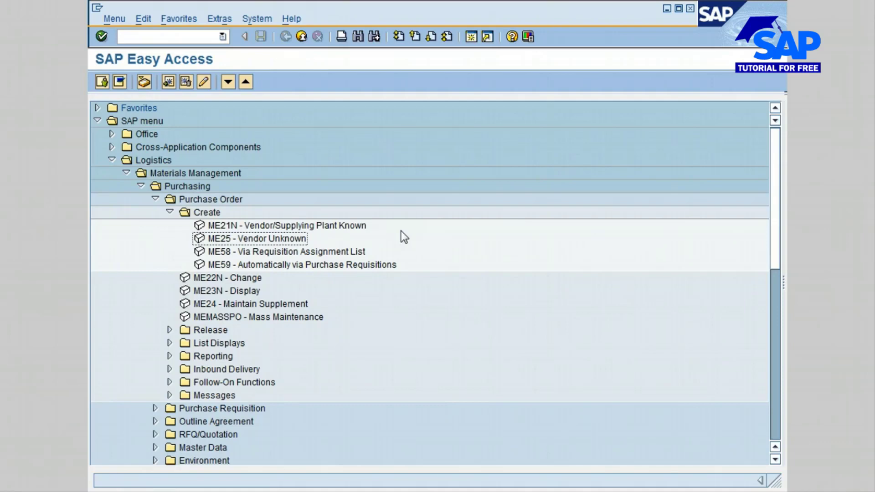